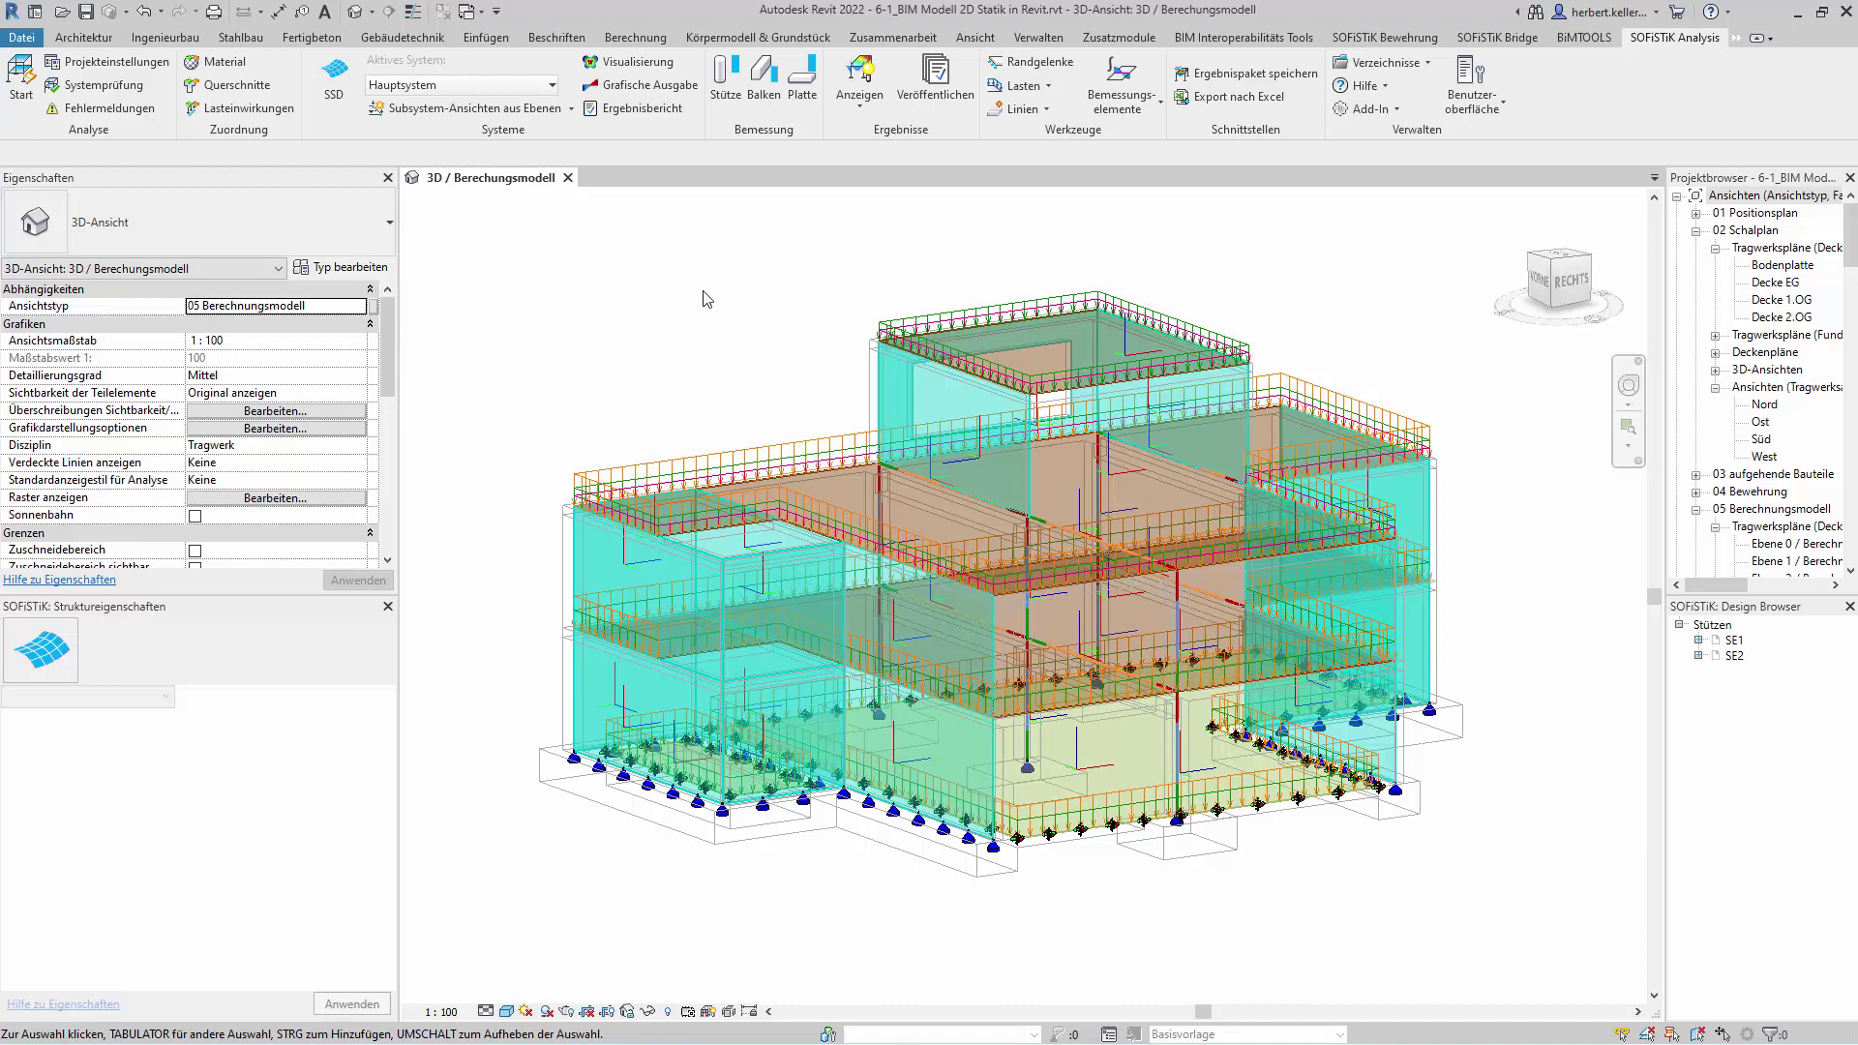
# - Show the meshed model's deformed results for load cases 1 G, 2 Q and 3 S
pyautogui.click(640, 64)
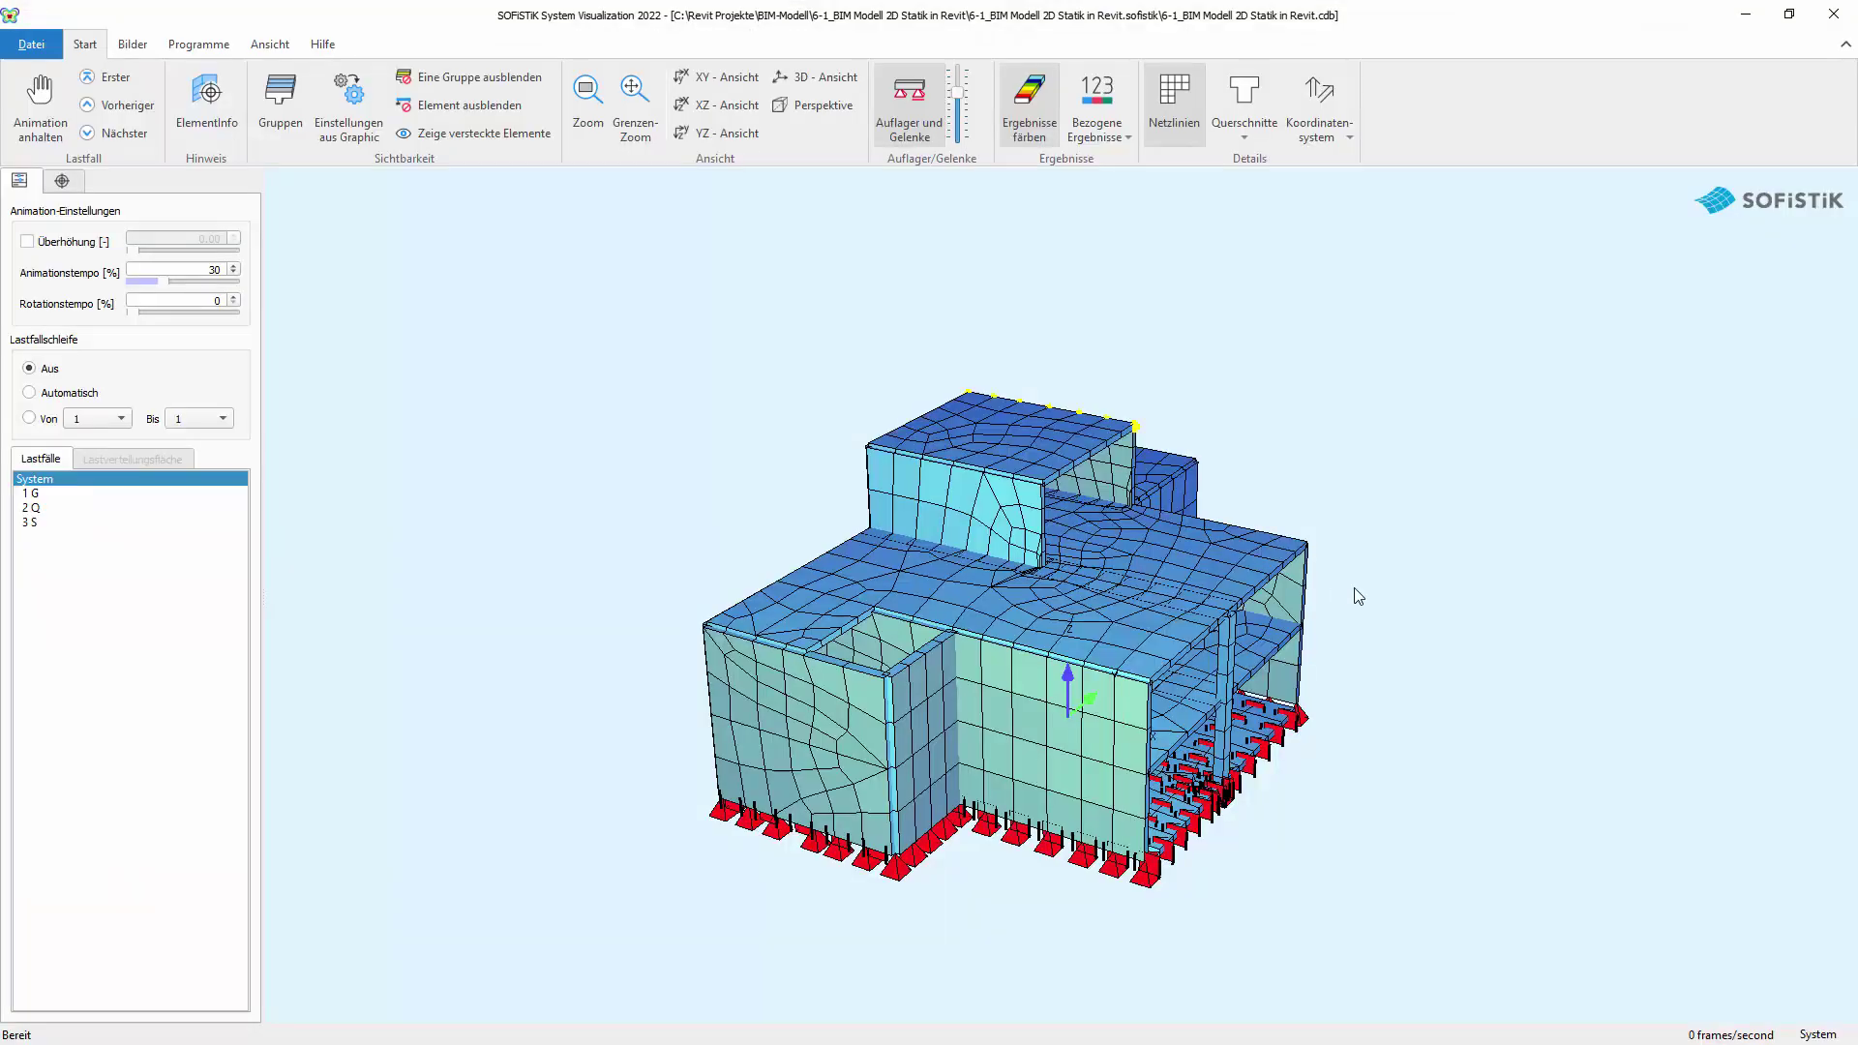
pyautogui.moveTo(1352, 593); pyautogui.dragTo(1413, 567)
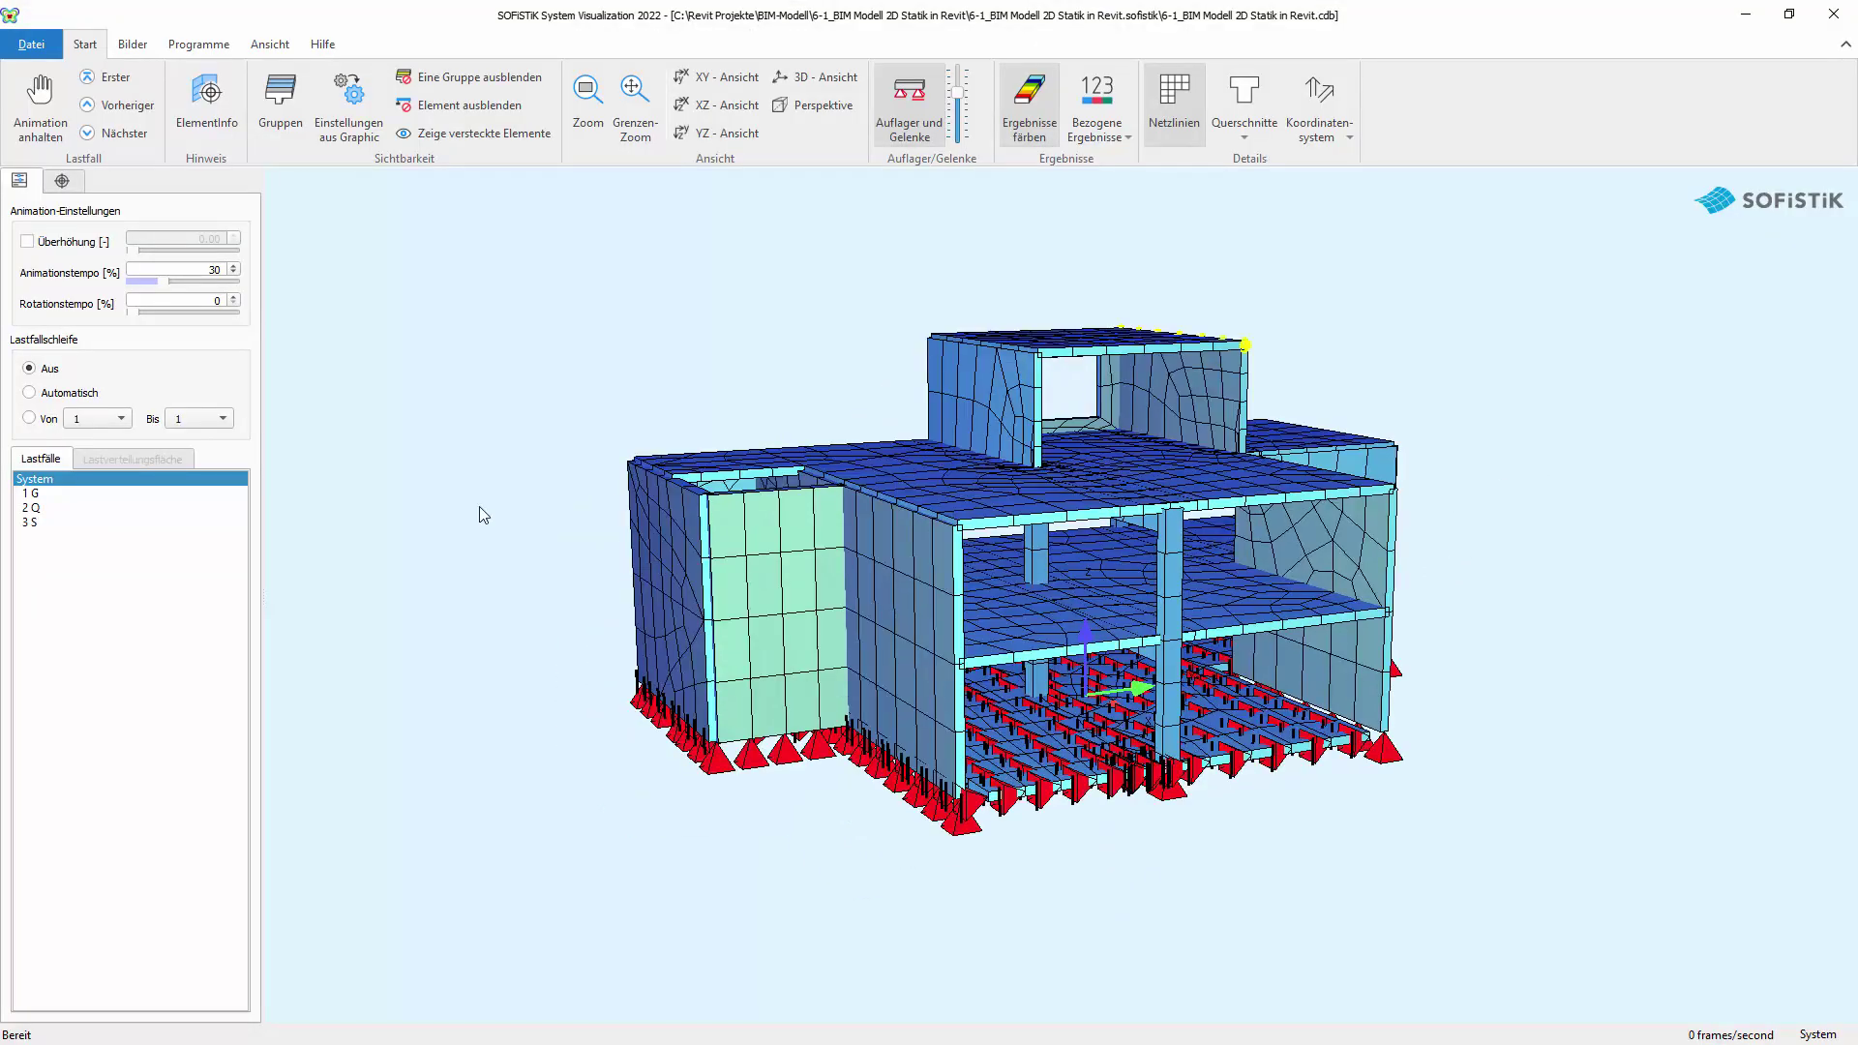
pyautogui.click(61, 495)
pyautogui.click(62, 508)
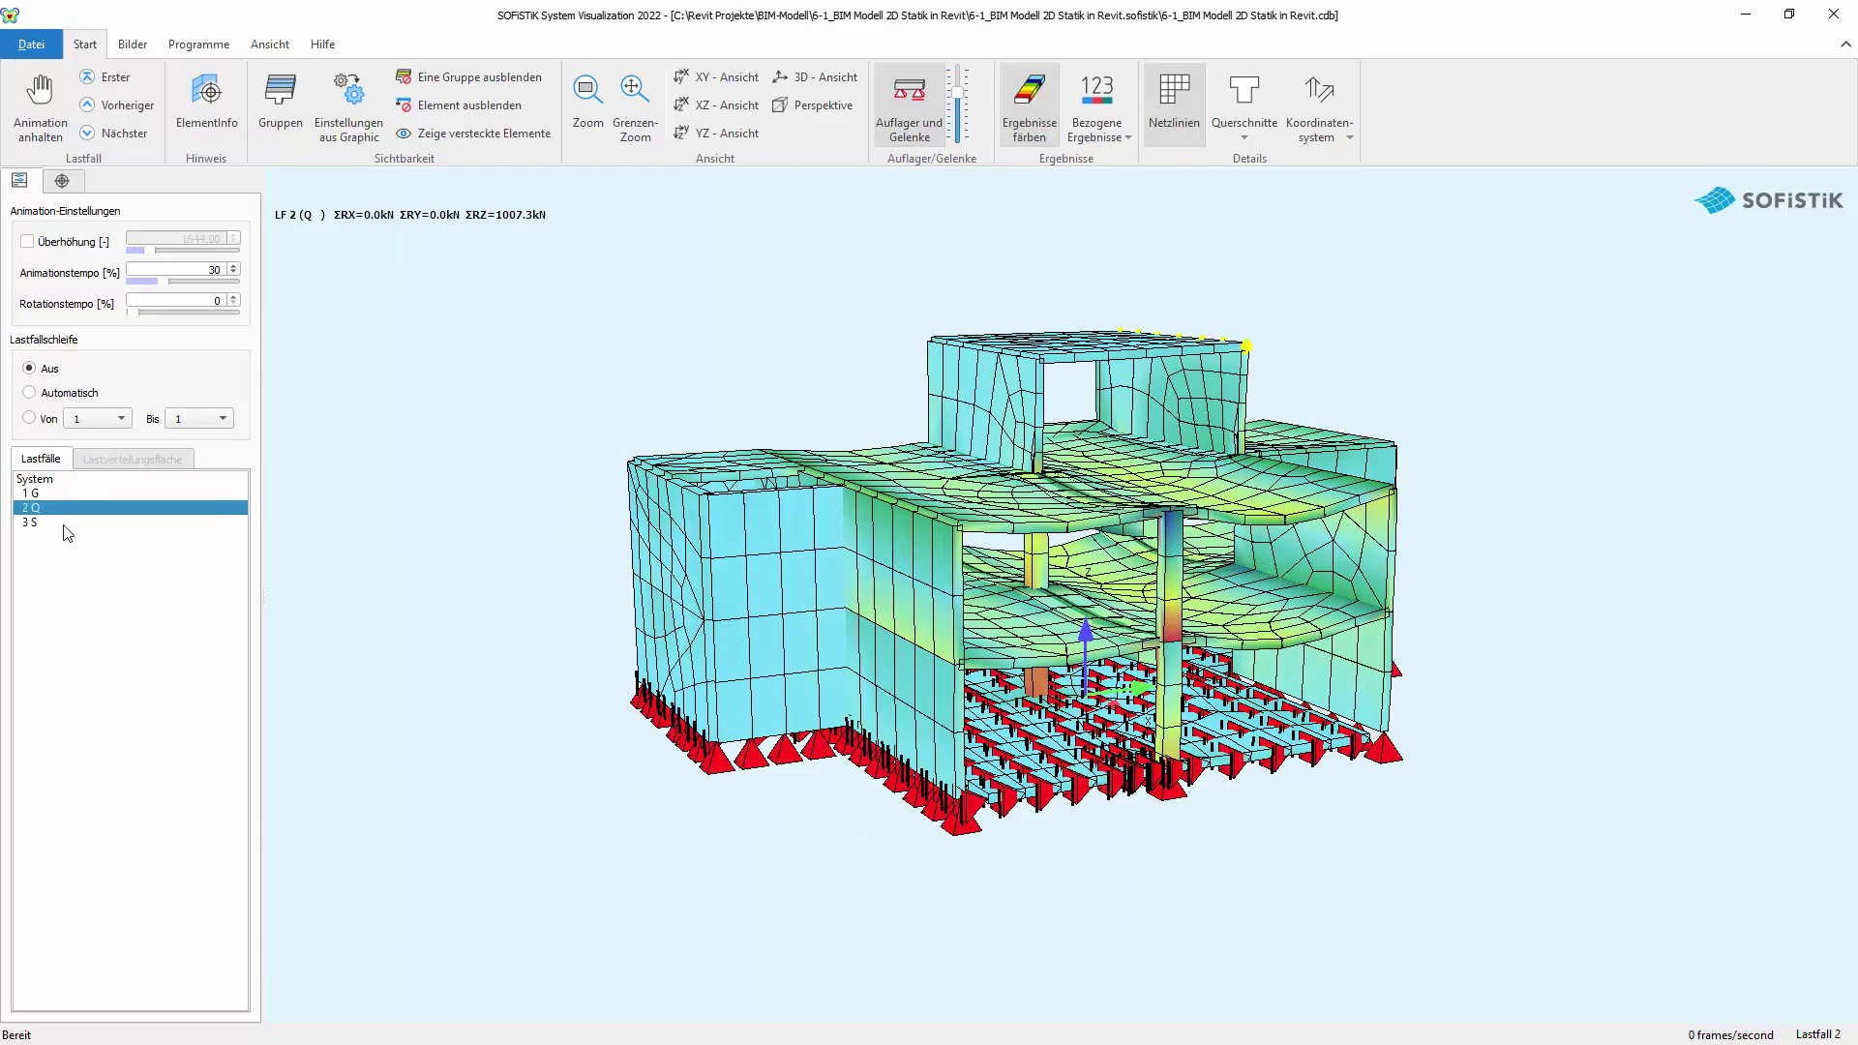
pyautogui.click(64, 522)
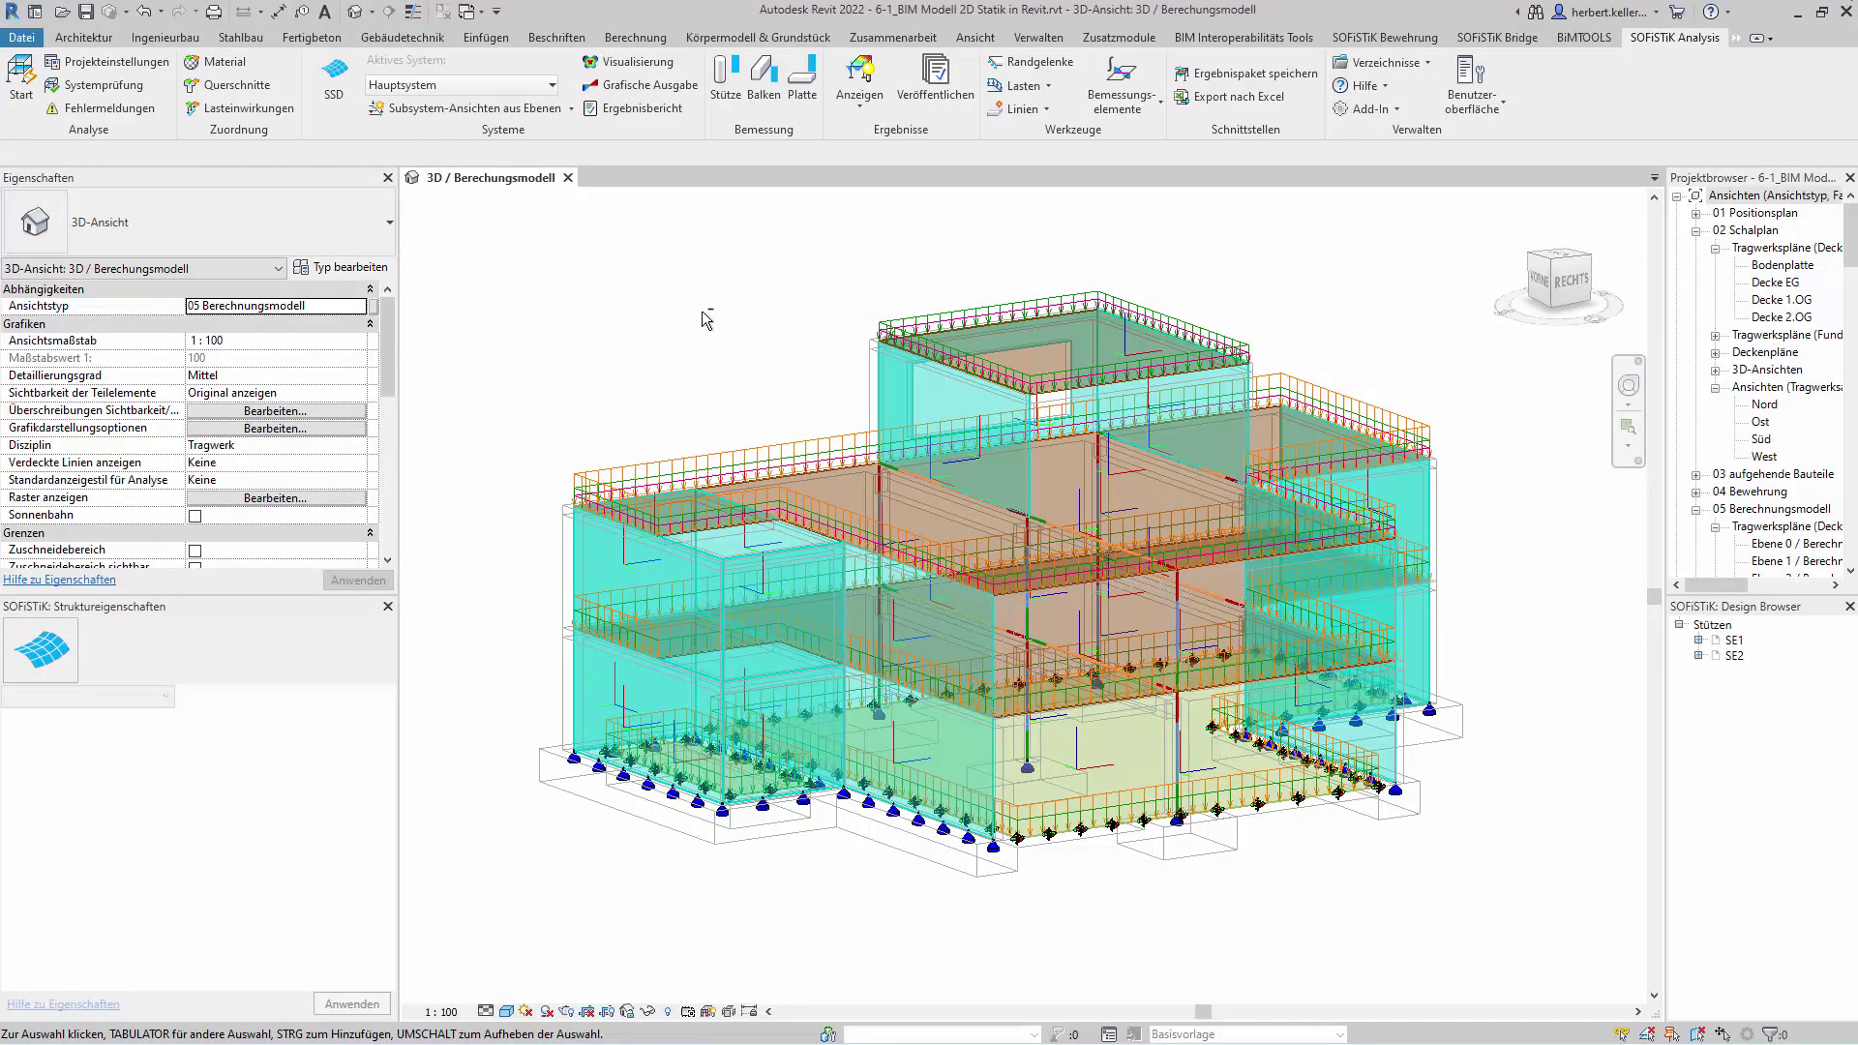
# - Generate a subsystem view from the Decke EG level using Subsystem-Ansichten aus Ebenen
pyautogui.keyDown('shift'); pyautogui.moveTo(717, 326); pyautogui.dragTo(722, 340, button='middle'); pyautogui.keyUp('shift')
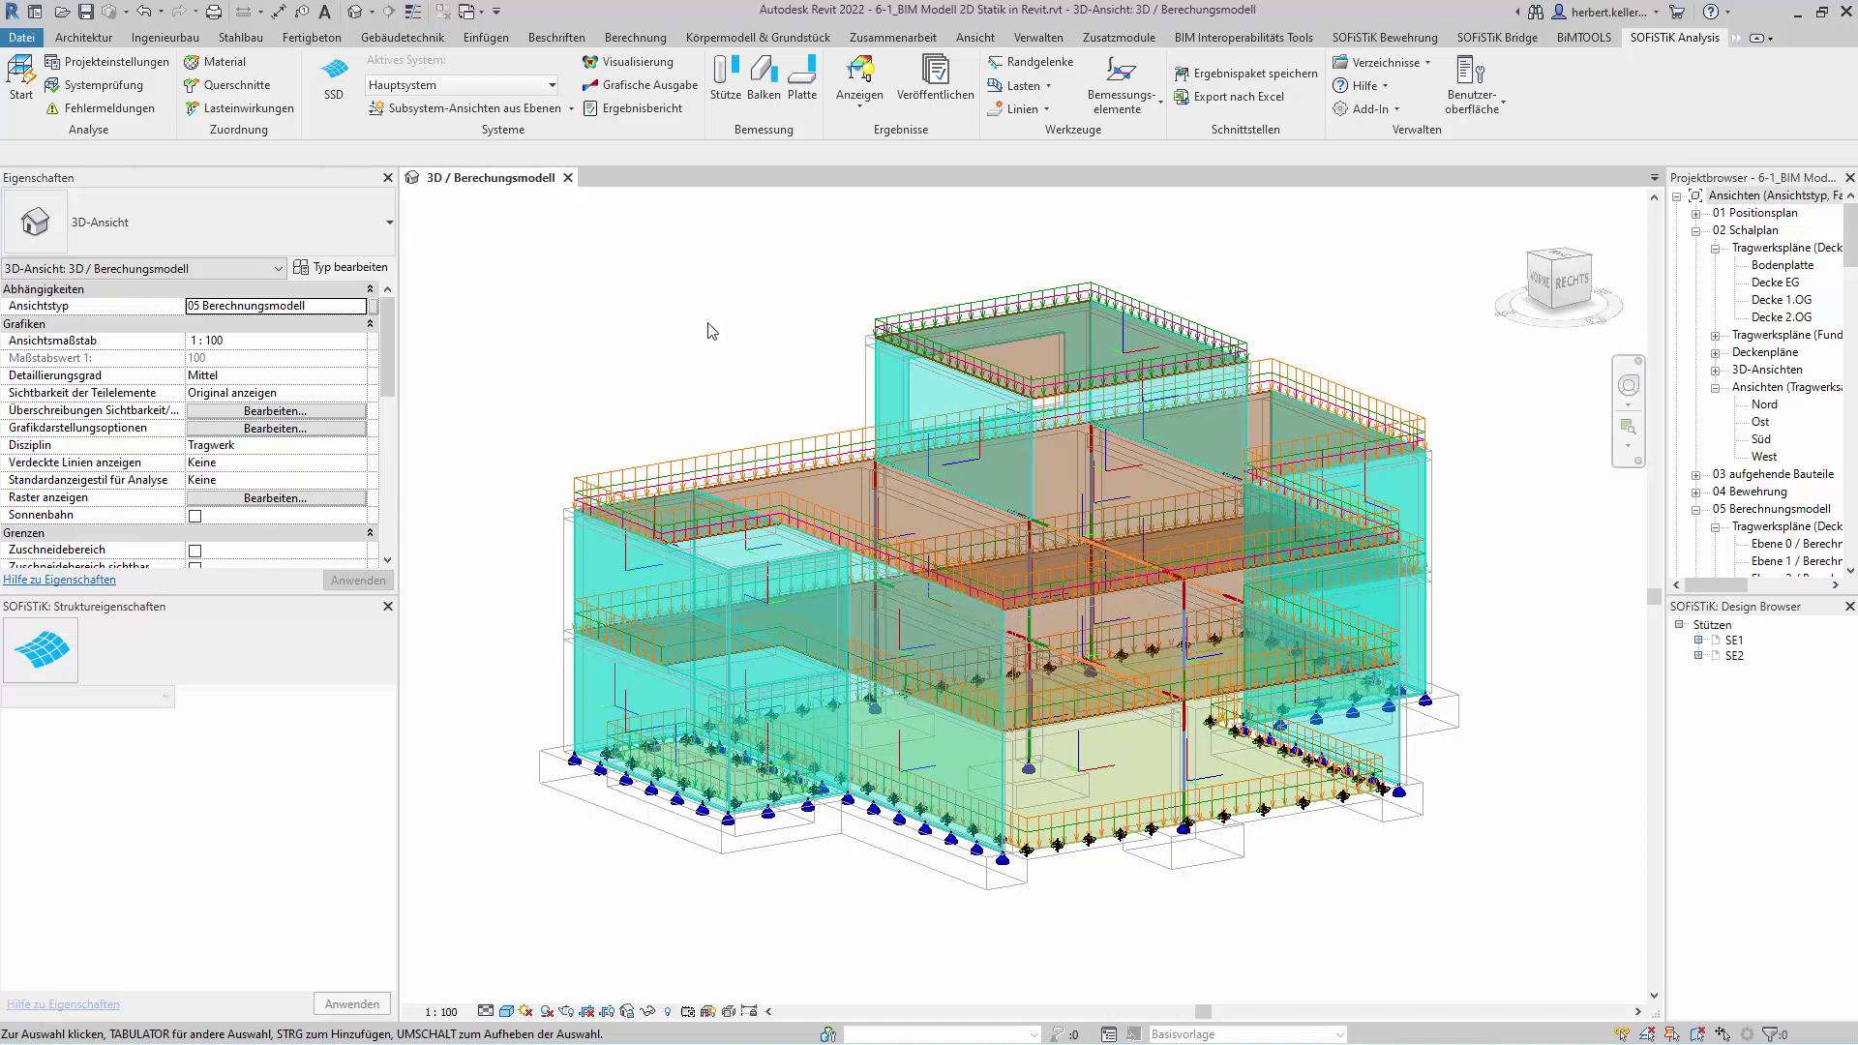
pyautogui.click(573, 111)
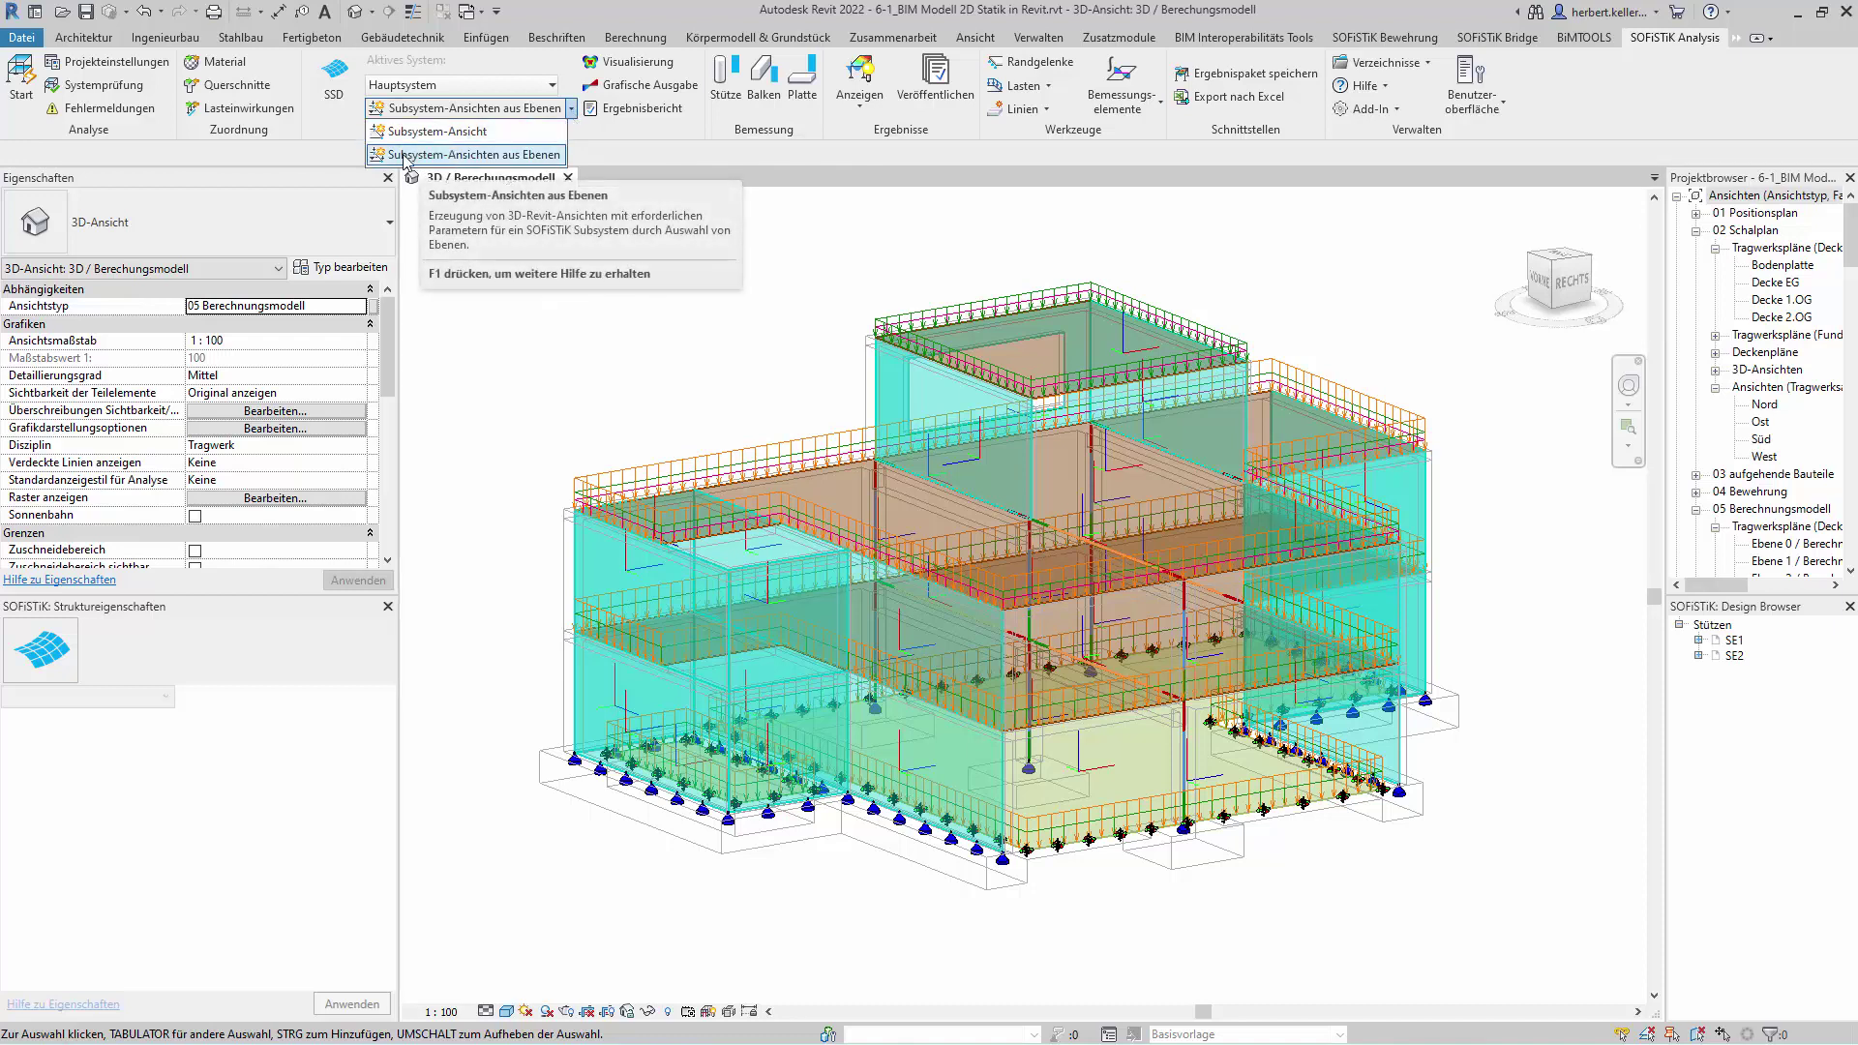
pyautogui.click(504, 158)
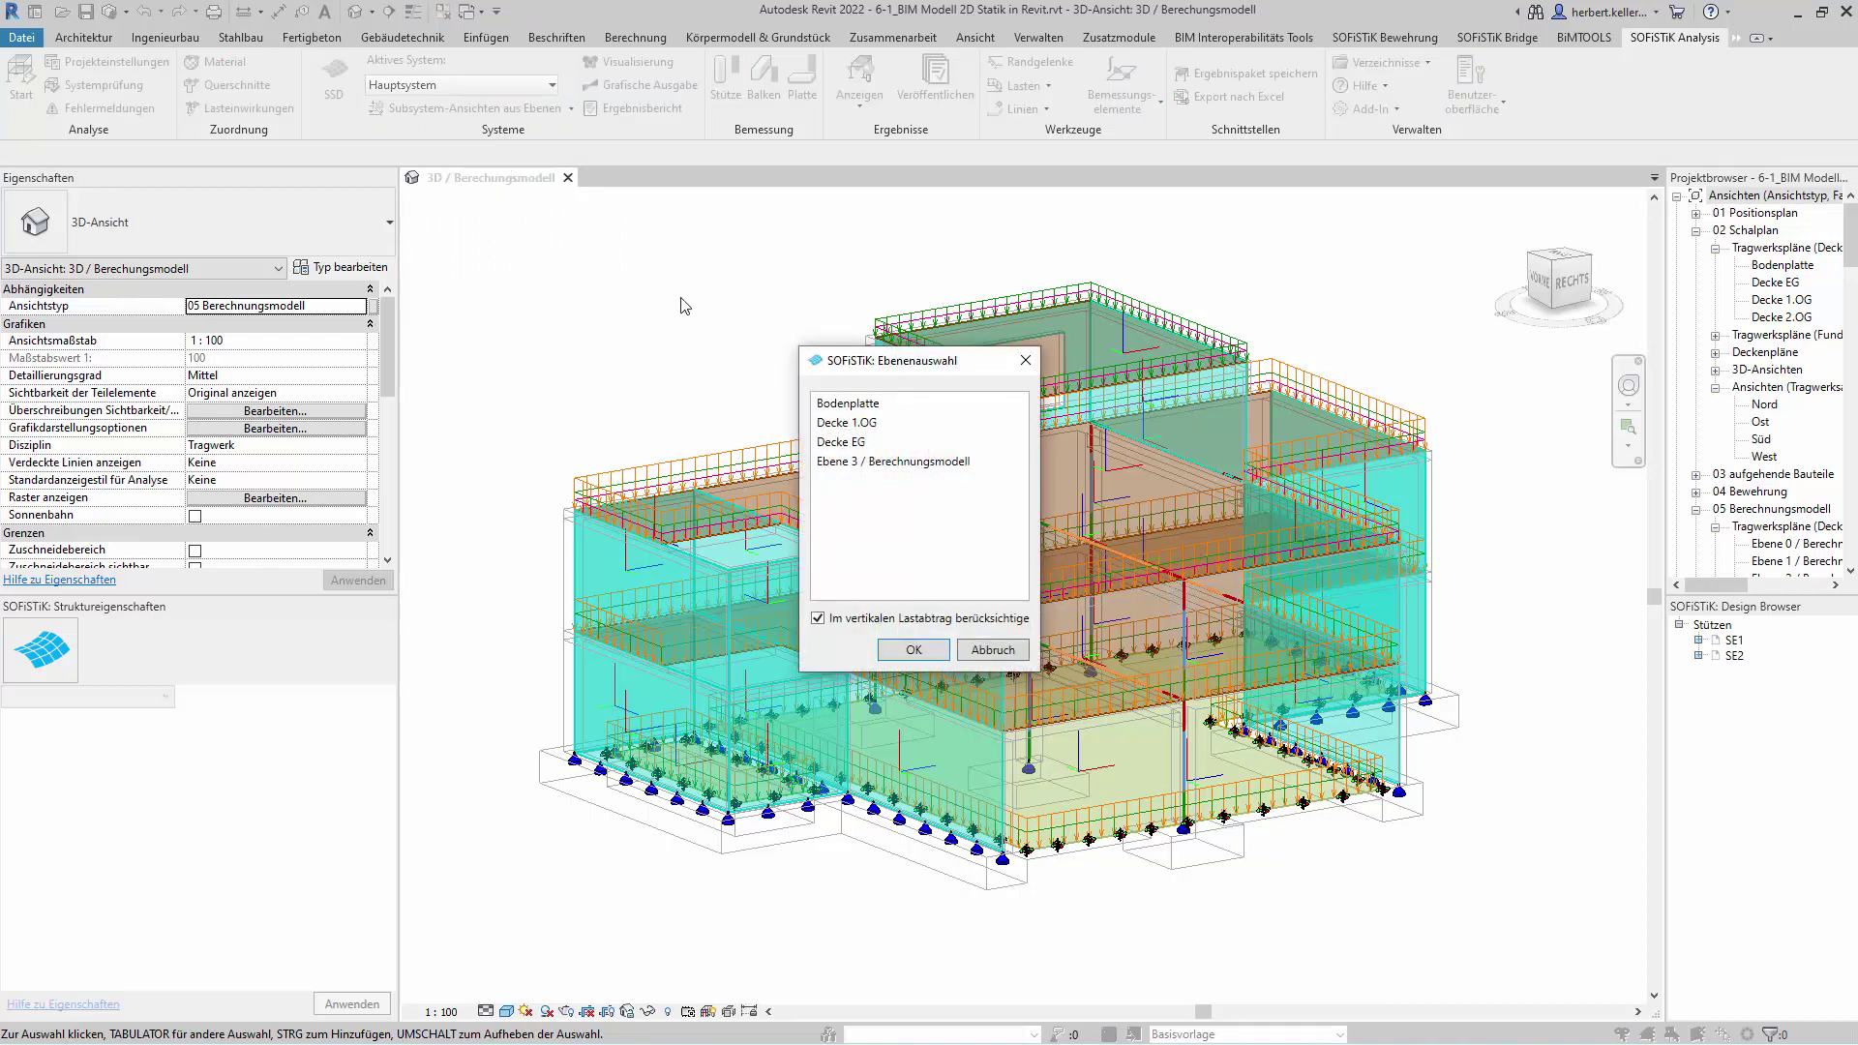
pyautogui.click(840, 444)
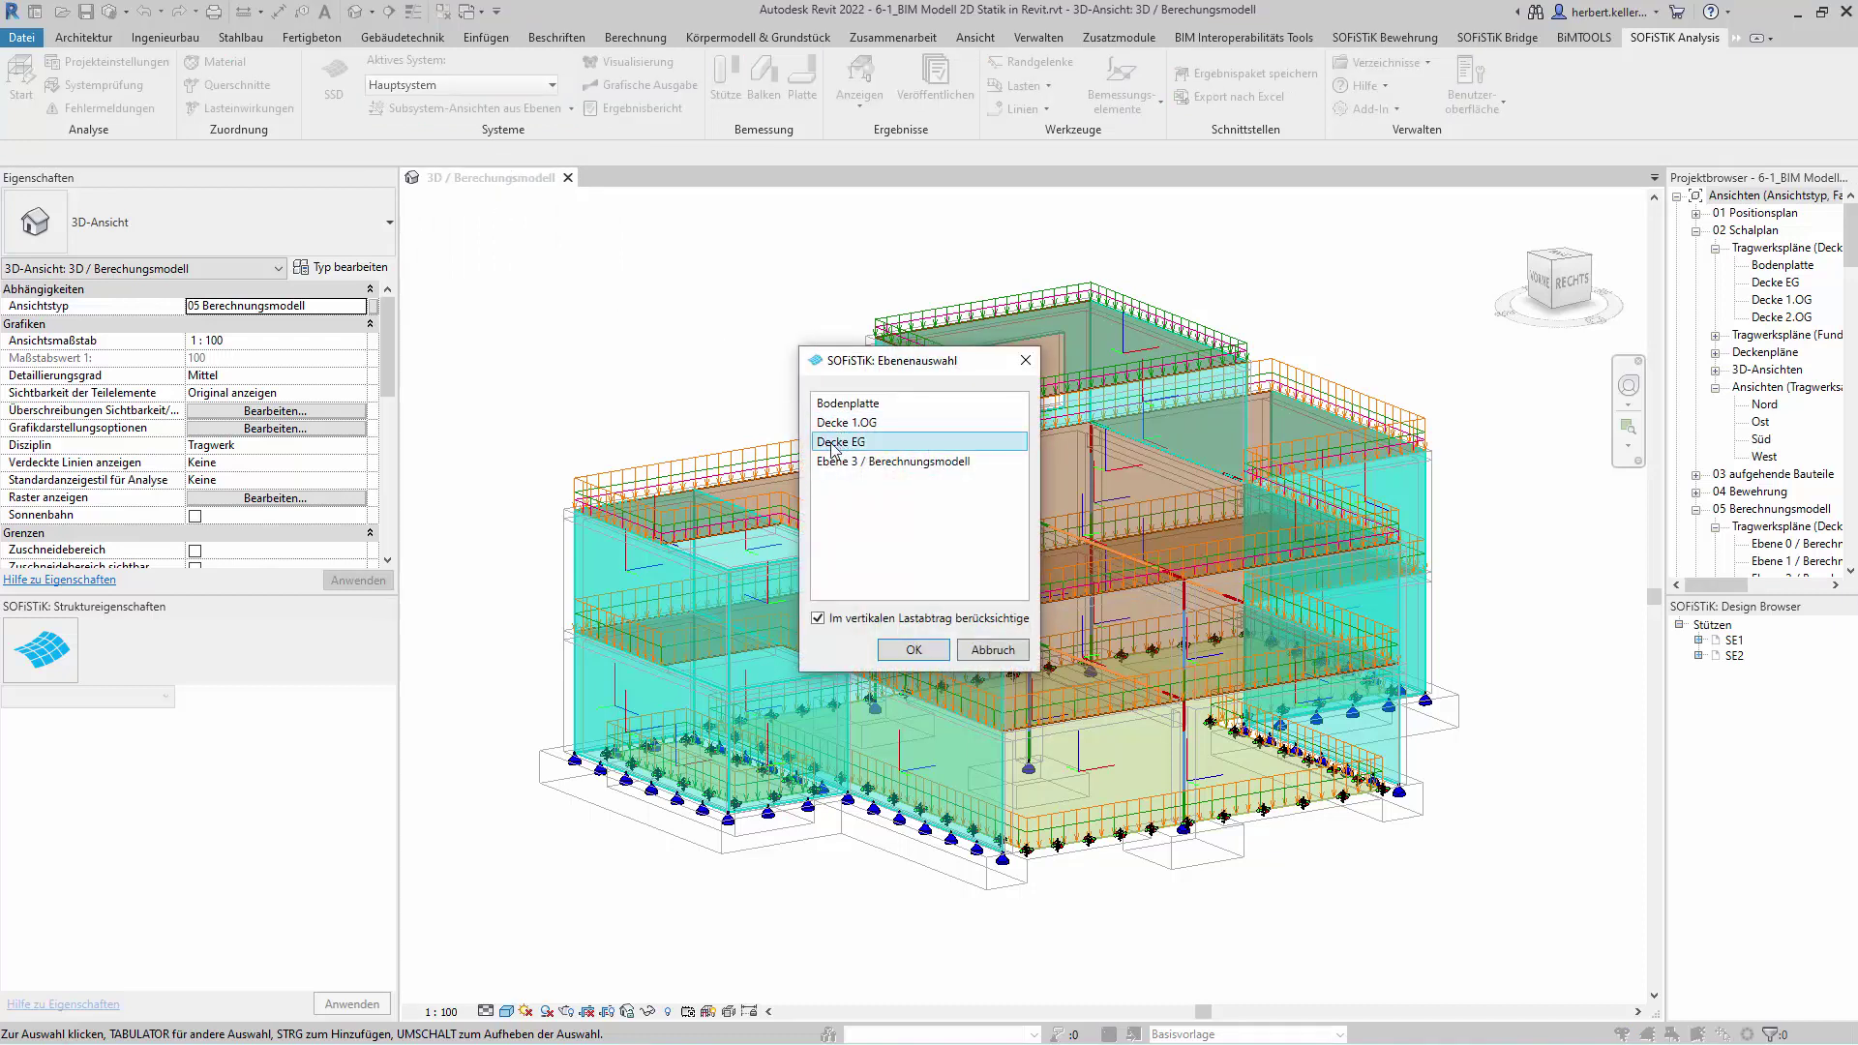
pyautogui.click(909, 652)
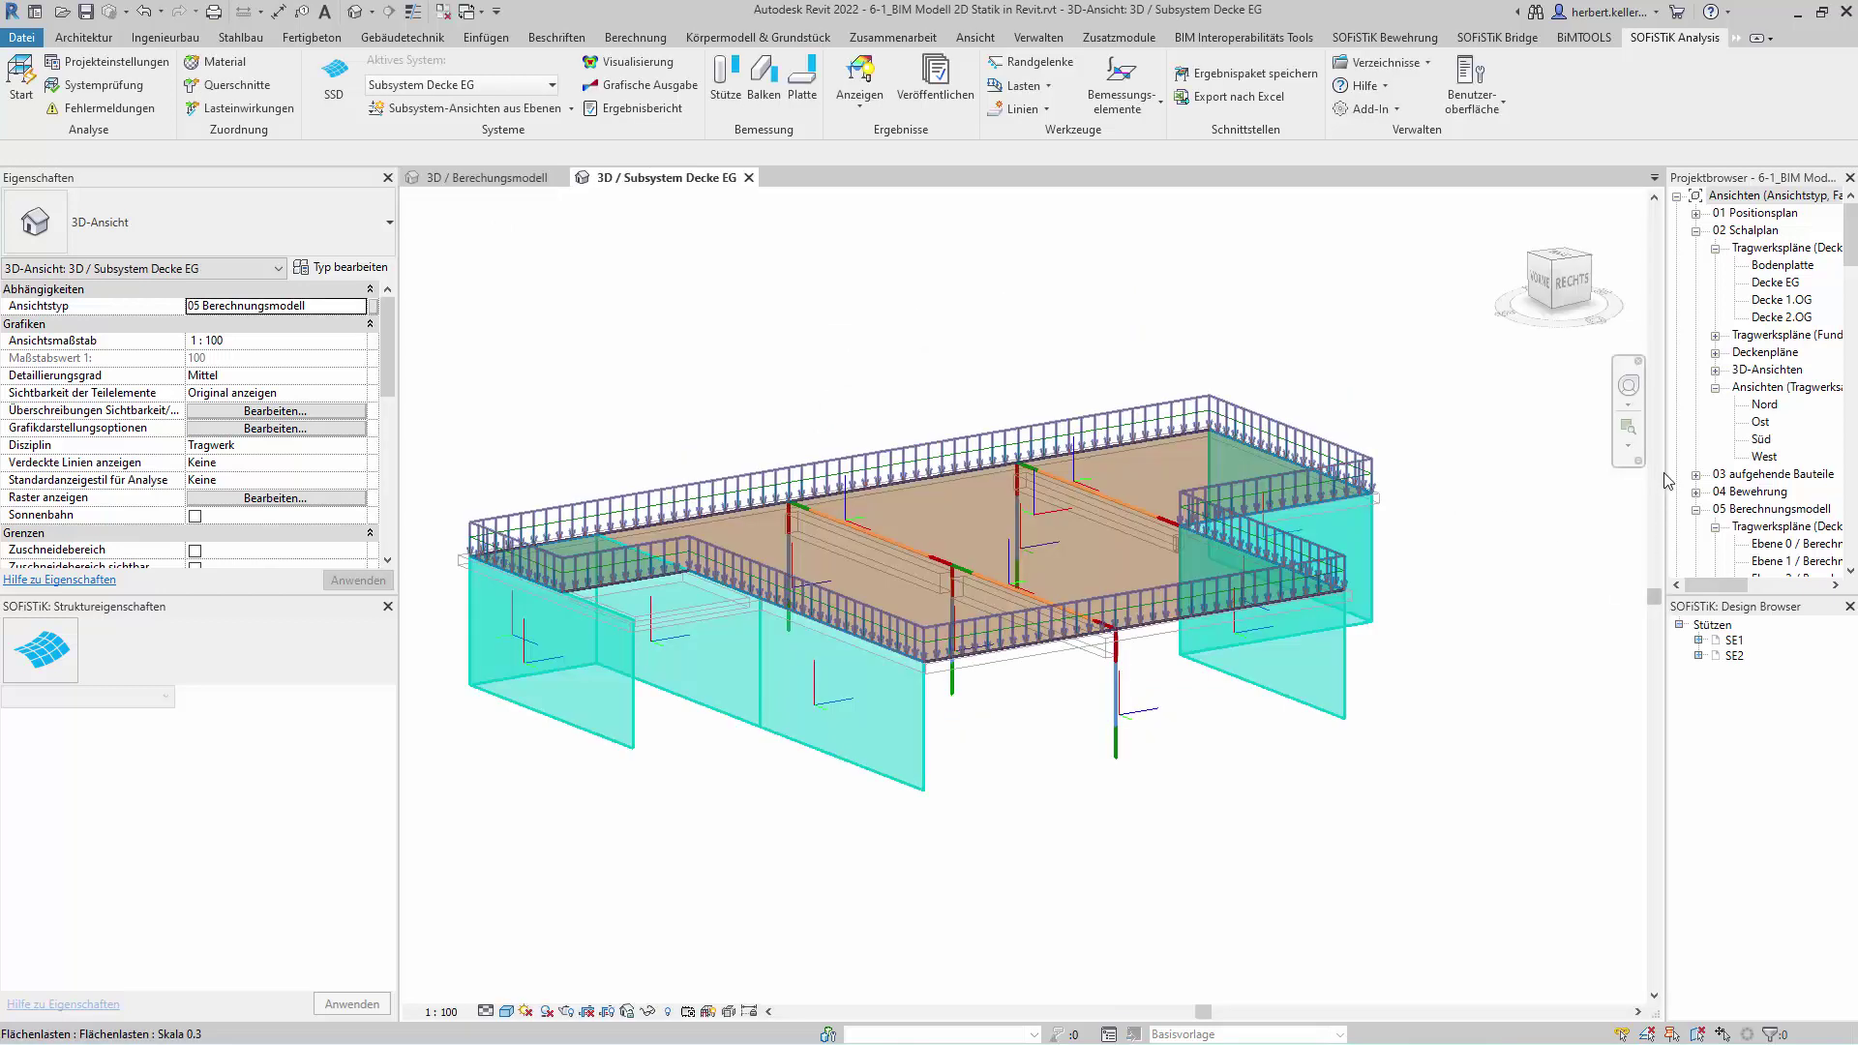
# - Enlarge the Project Browser and scroll to Subsystem Decke EG under 3D-Ansichten, then deselect the area loads
pyautogui.moveTo(1665, 473); pyautogui.dragTo(1522, 473)
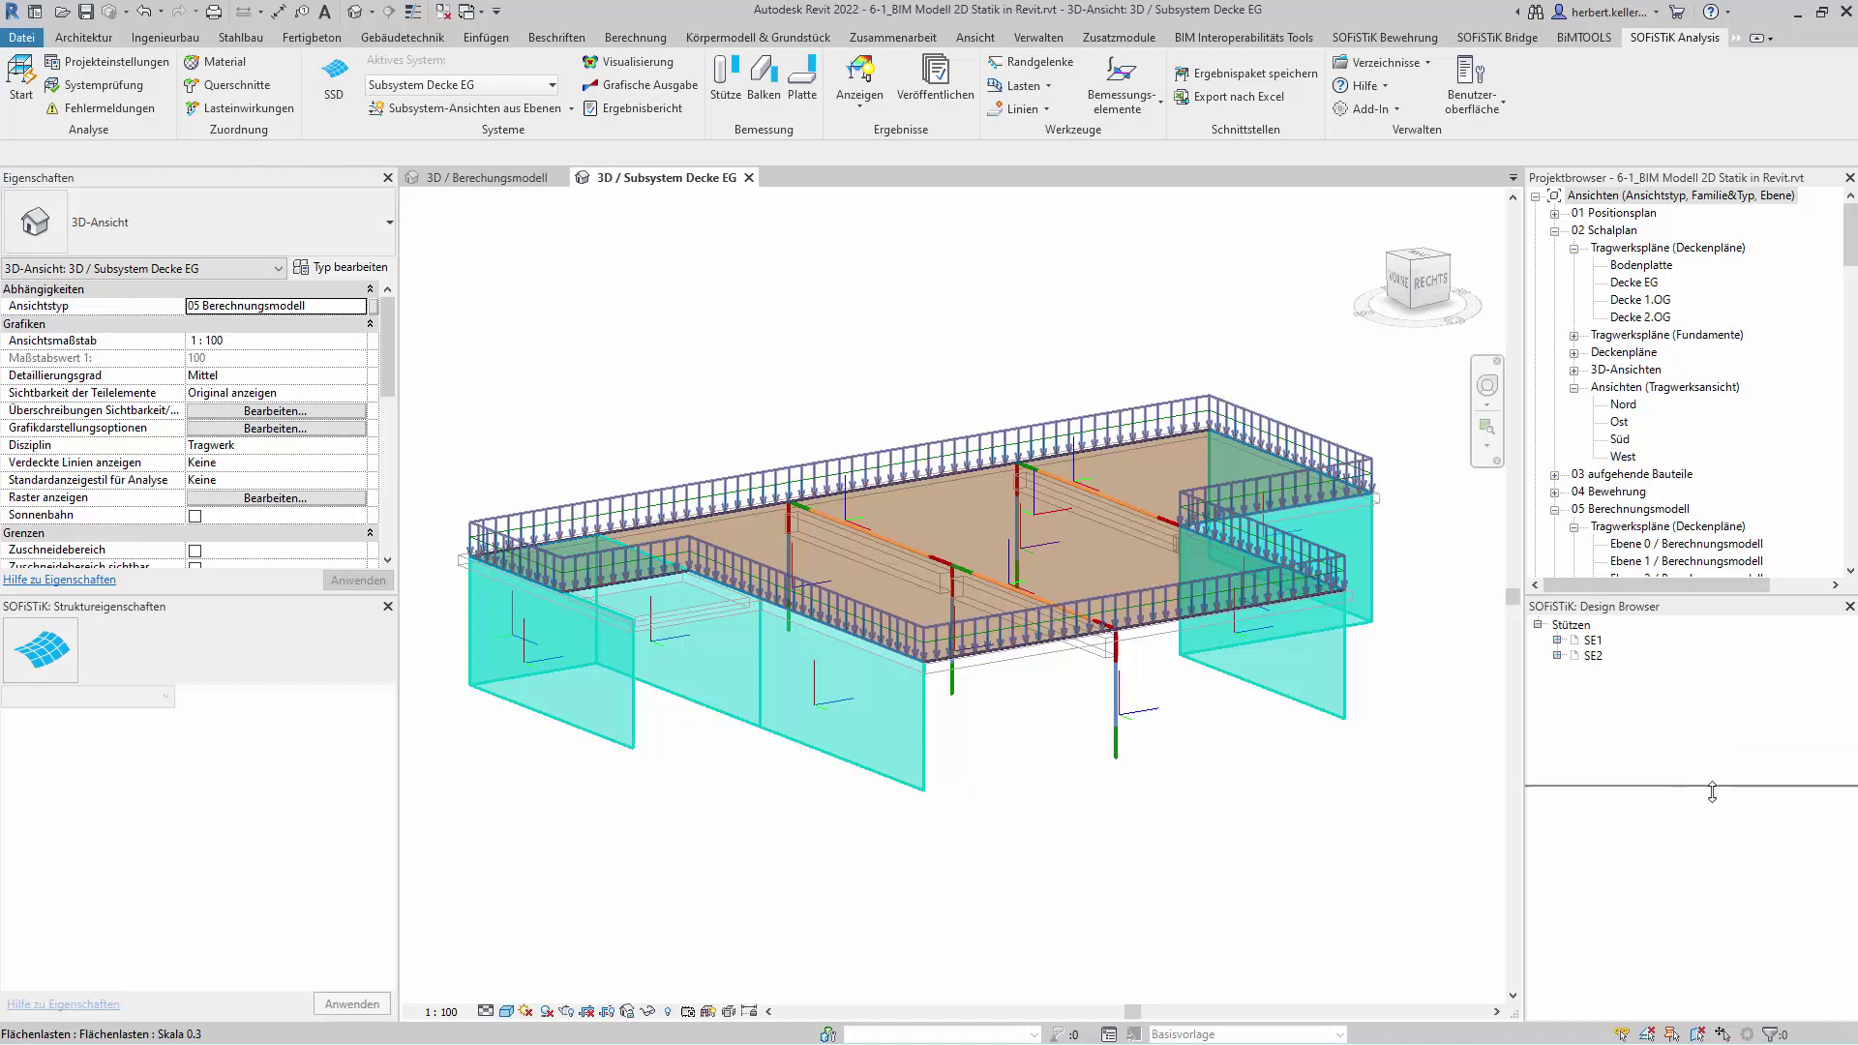
pyautogui.moveTo(1699, 594); pyautogui.dragTo(1698, 793)
pyautogui.scroll(-1, 1698, 476)
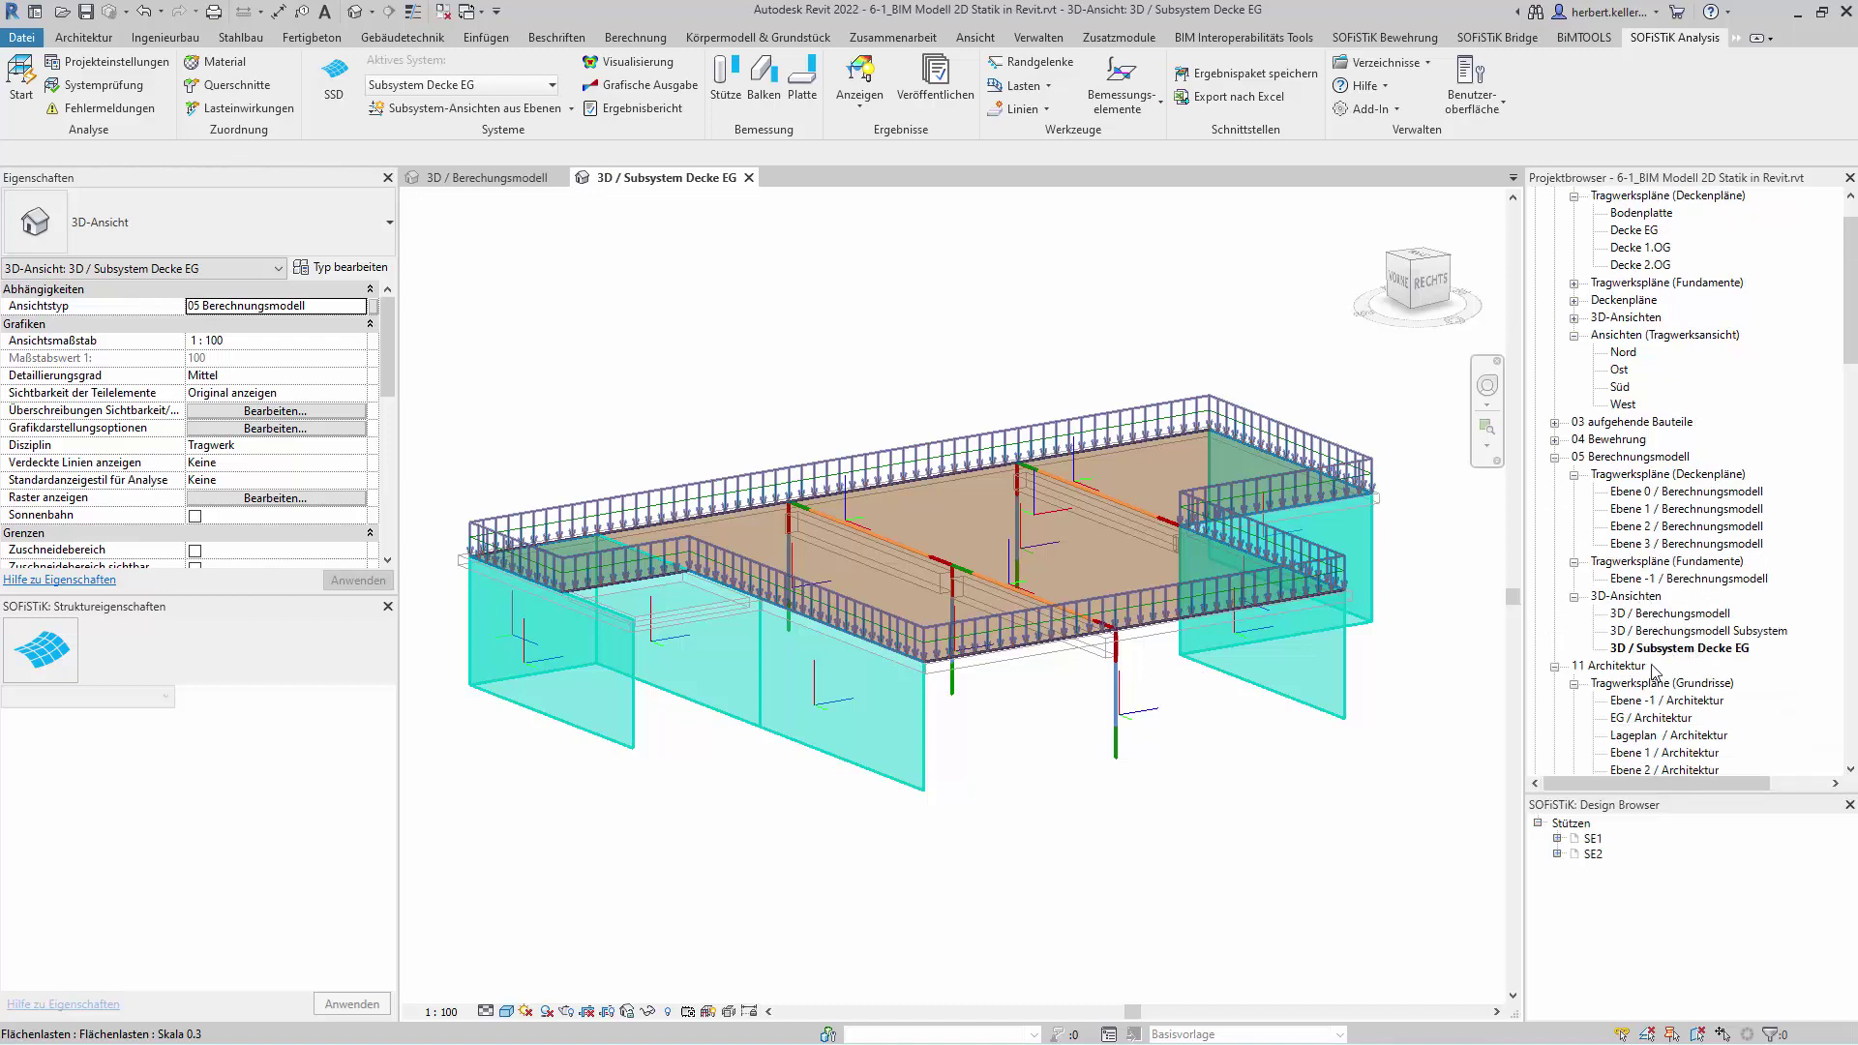
pyautogui.click(1403, 745)
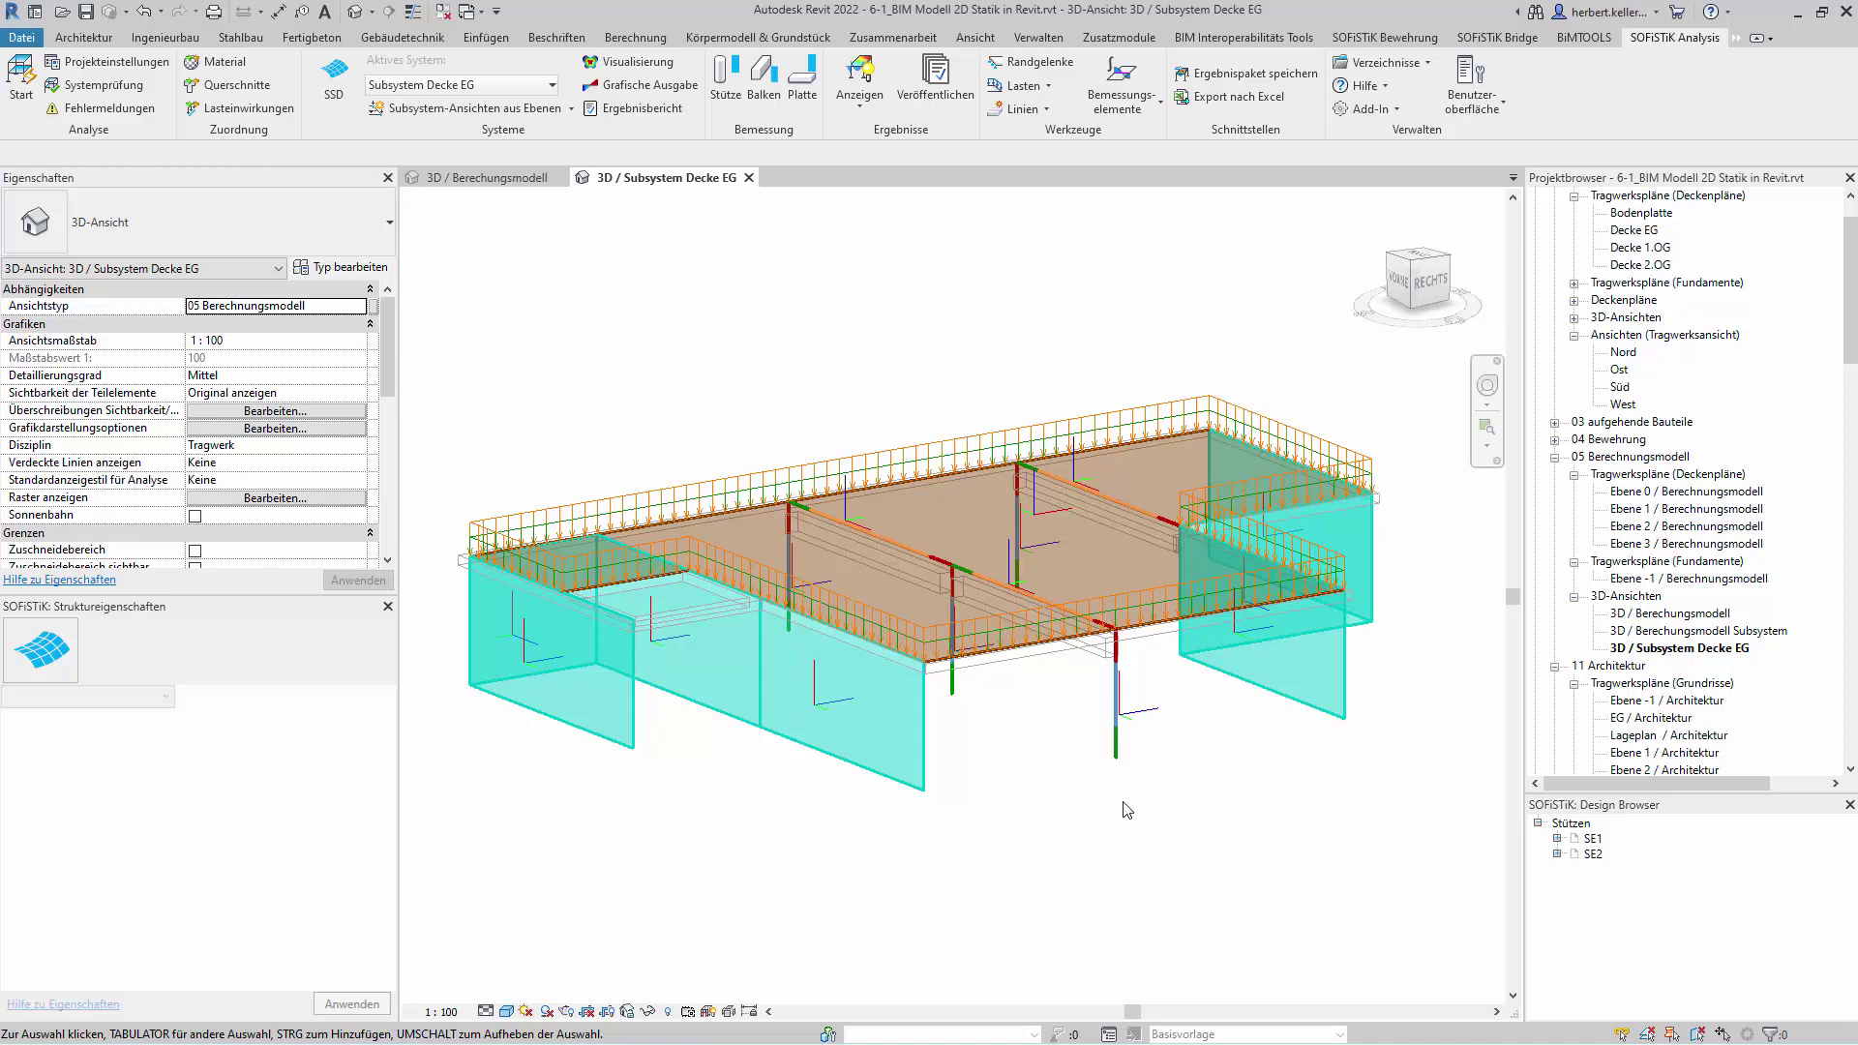
pyautogui.click(1116, 747)
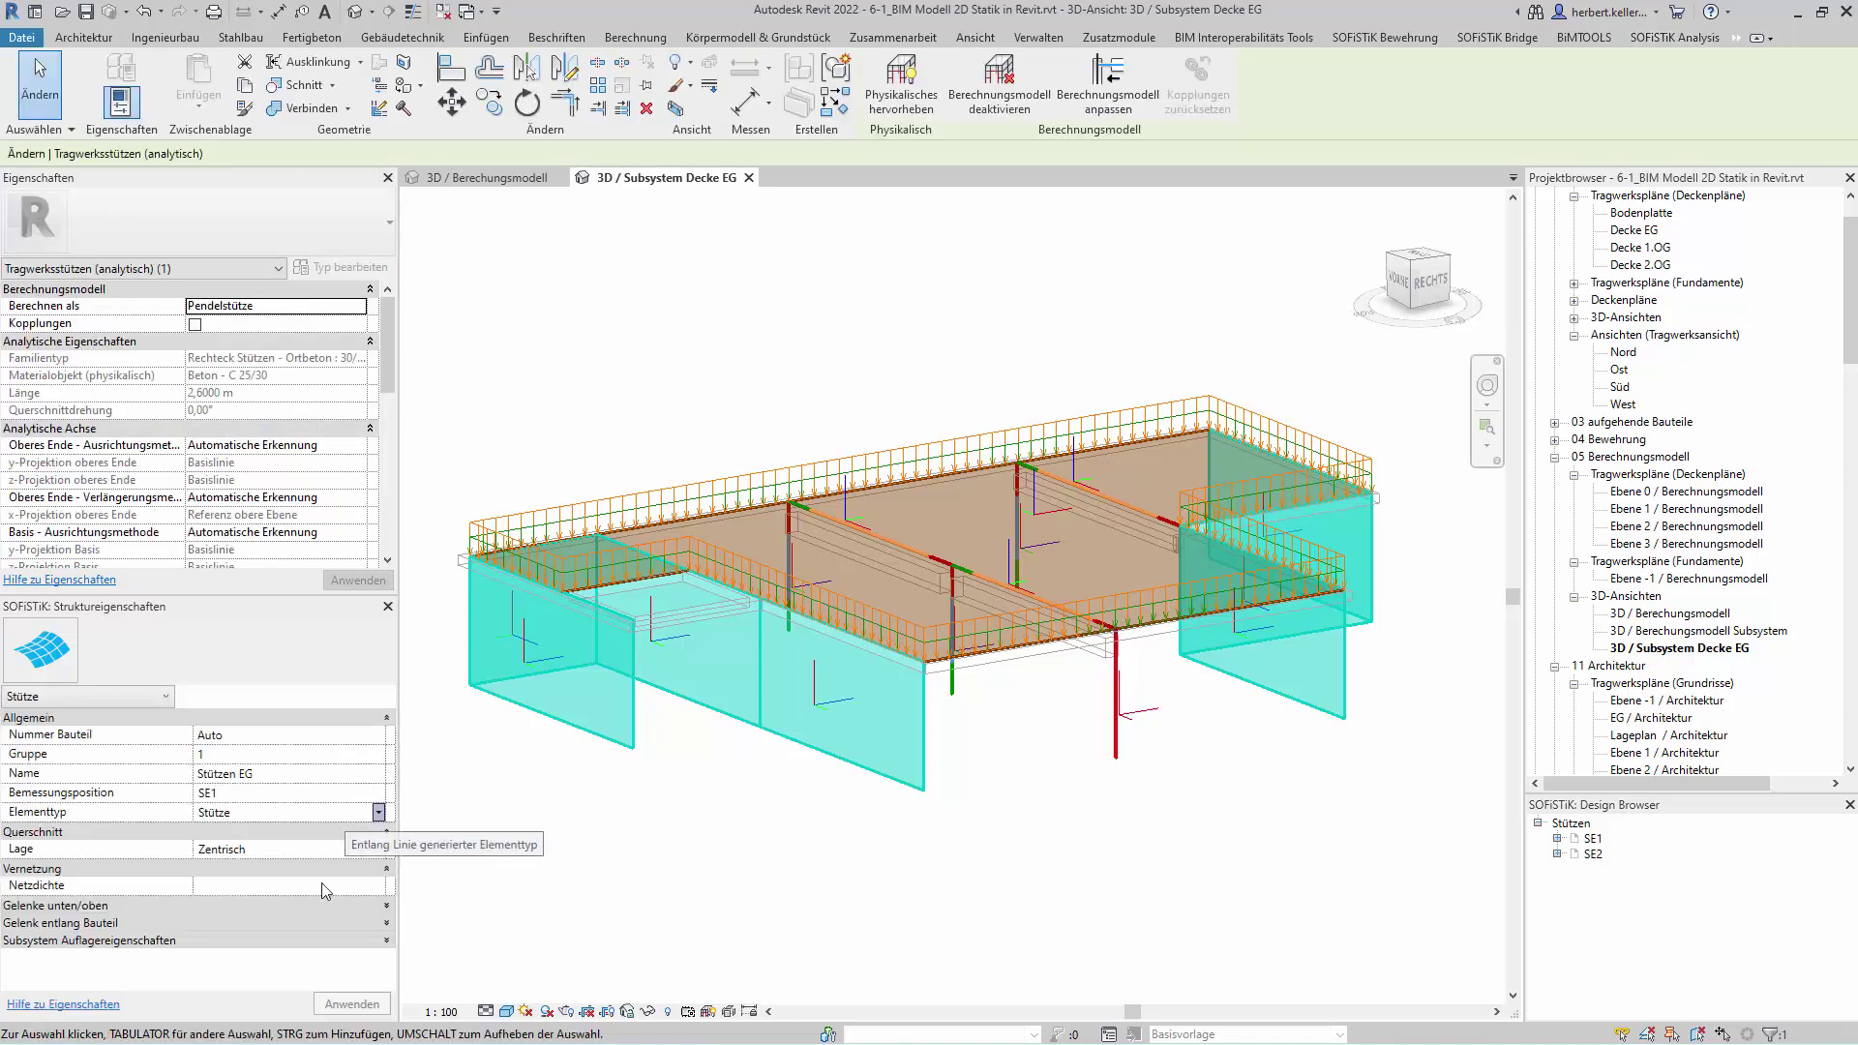
pyautogui.click(386, 940)
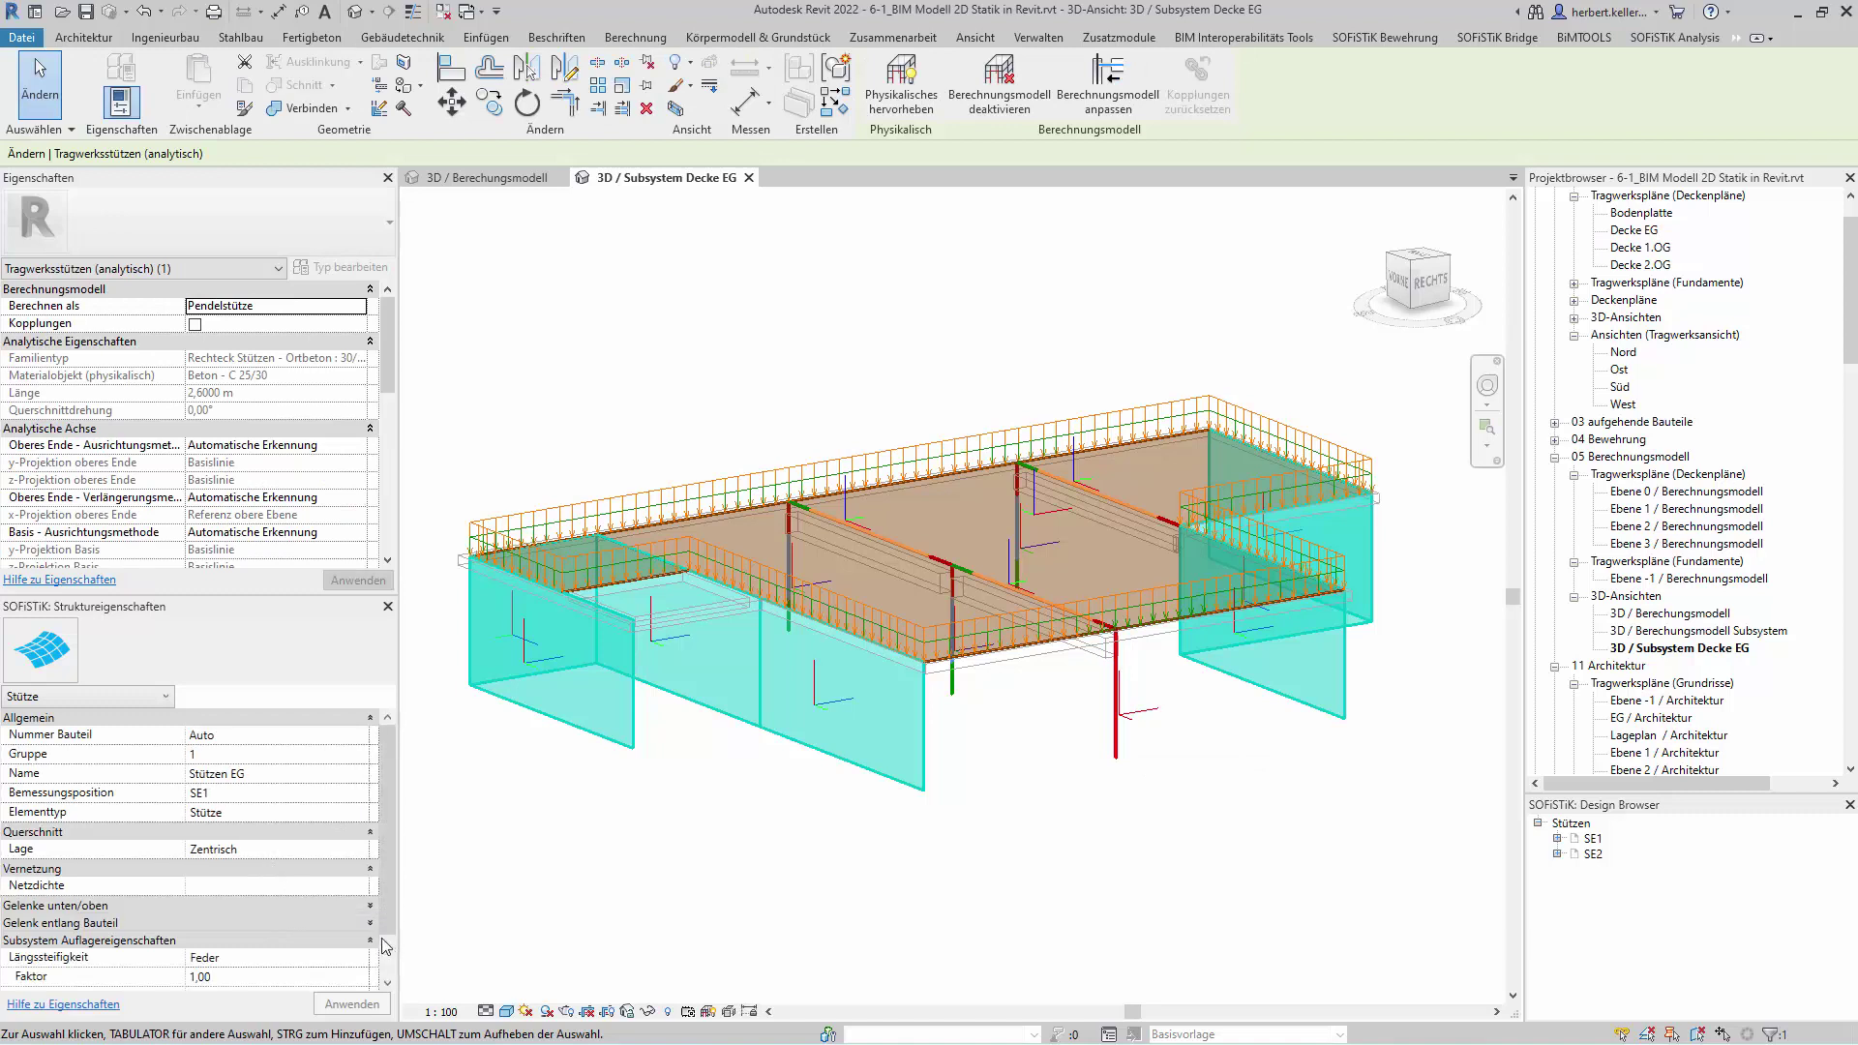
pyautogui.scroll(-1, 295, 818)
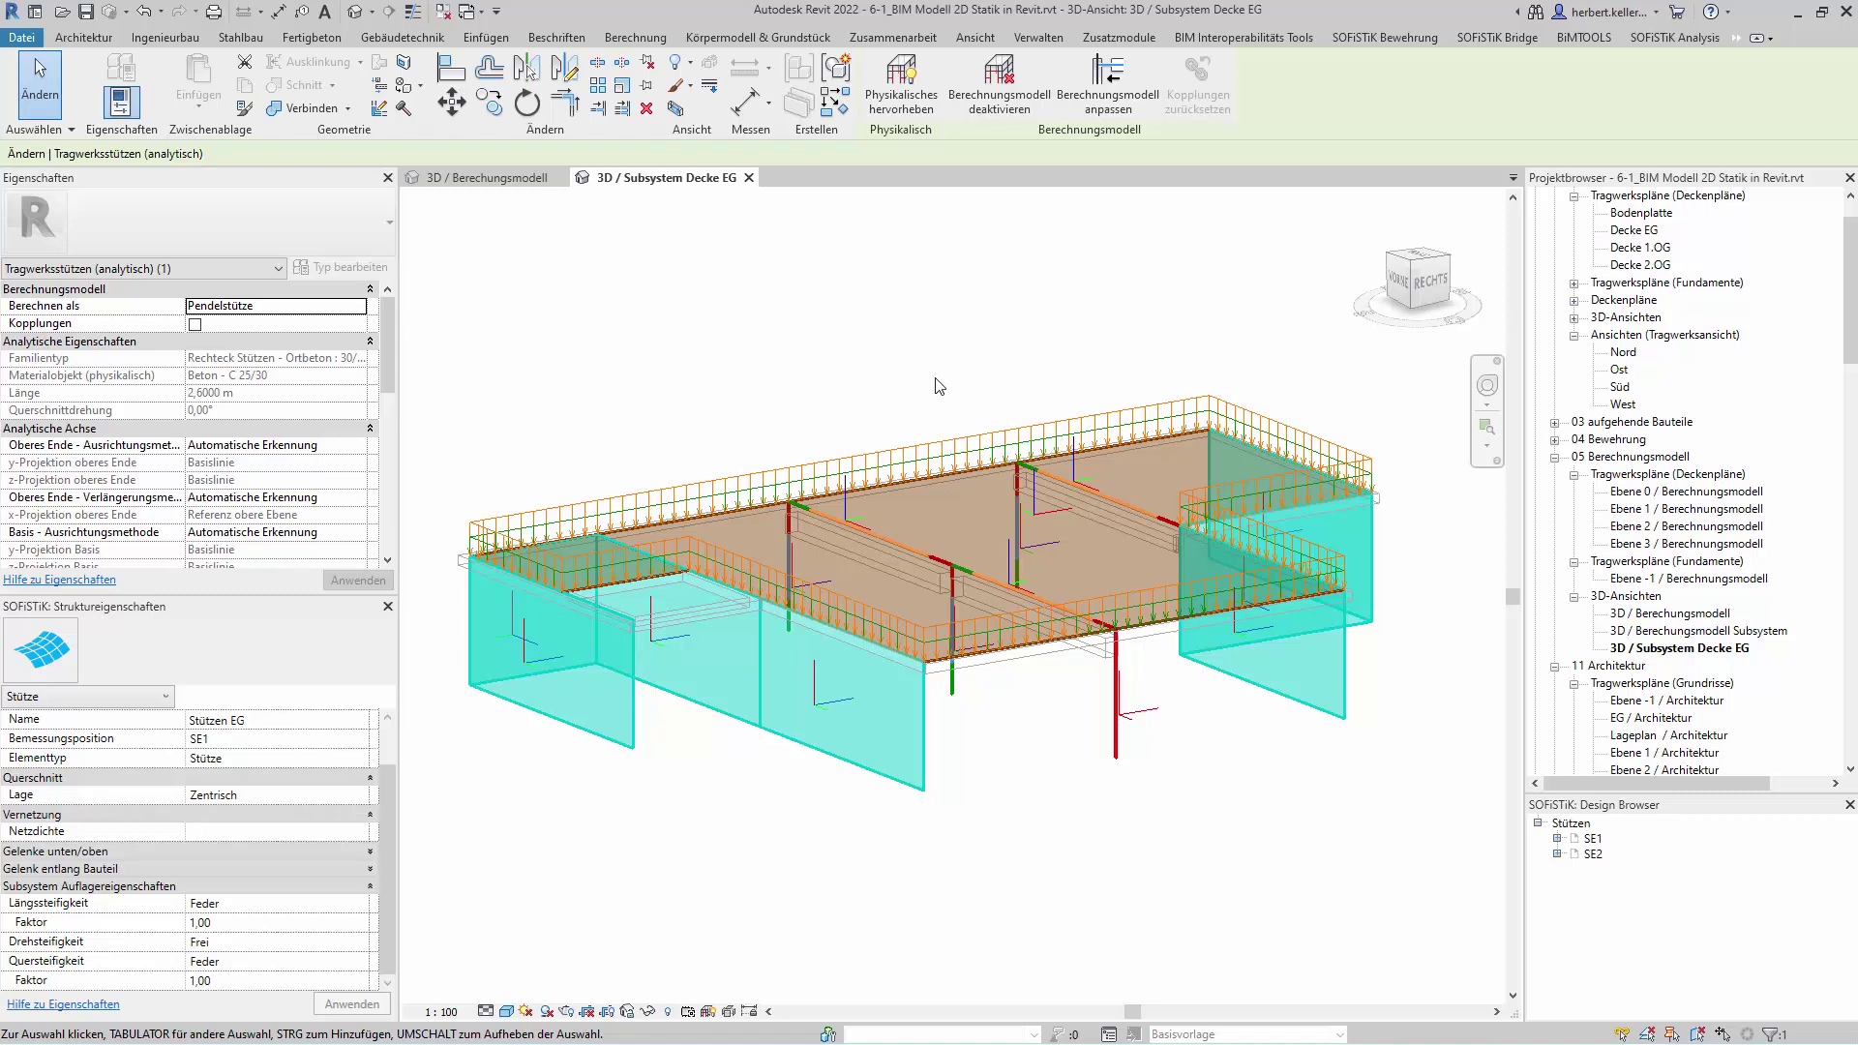
pyautogui.click(1024, 394)
pyautogui.scroll(-2, 996, 358)
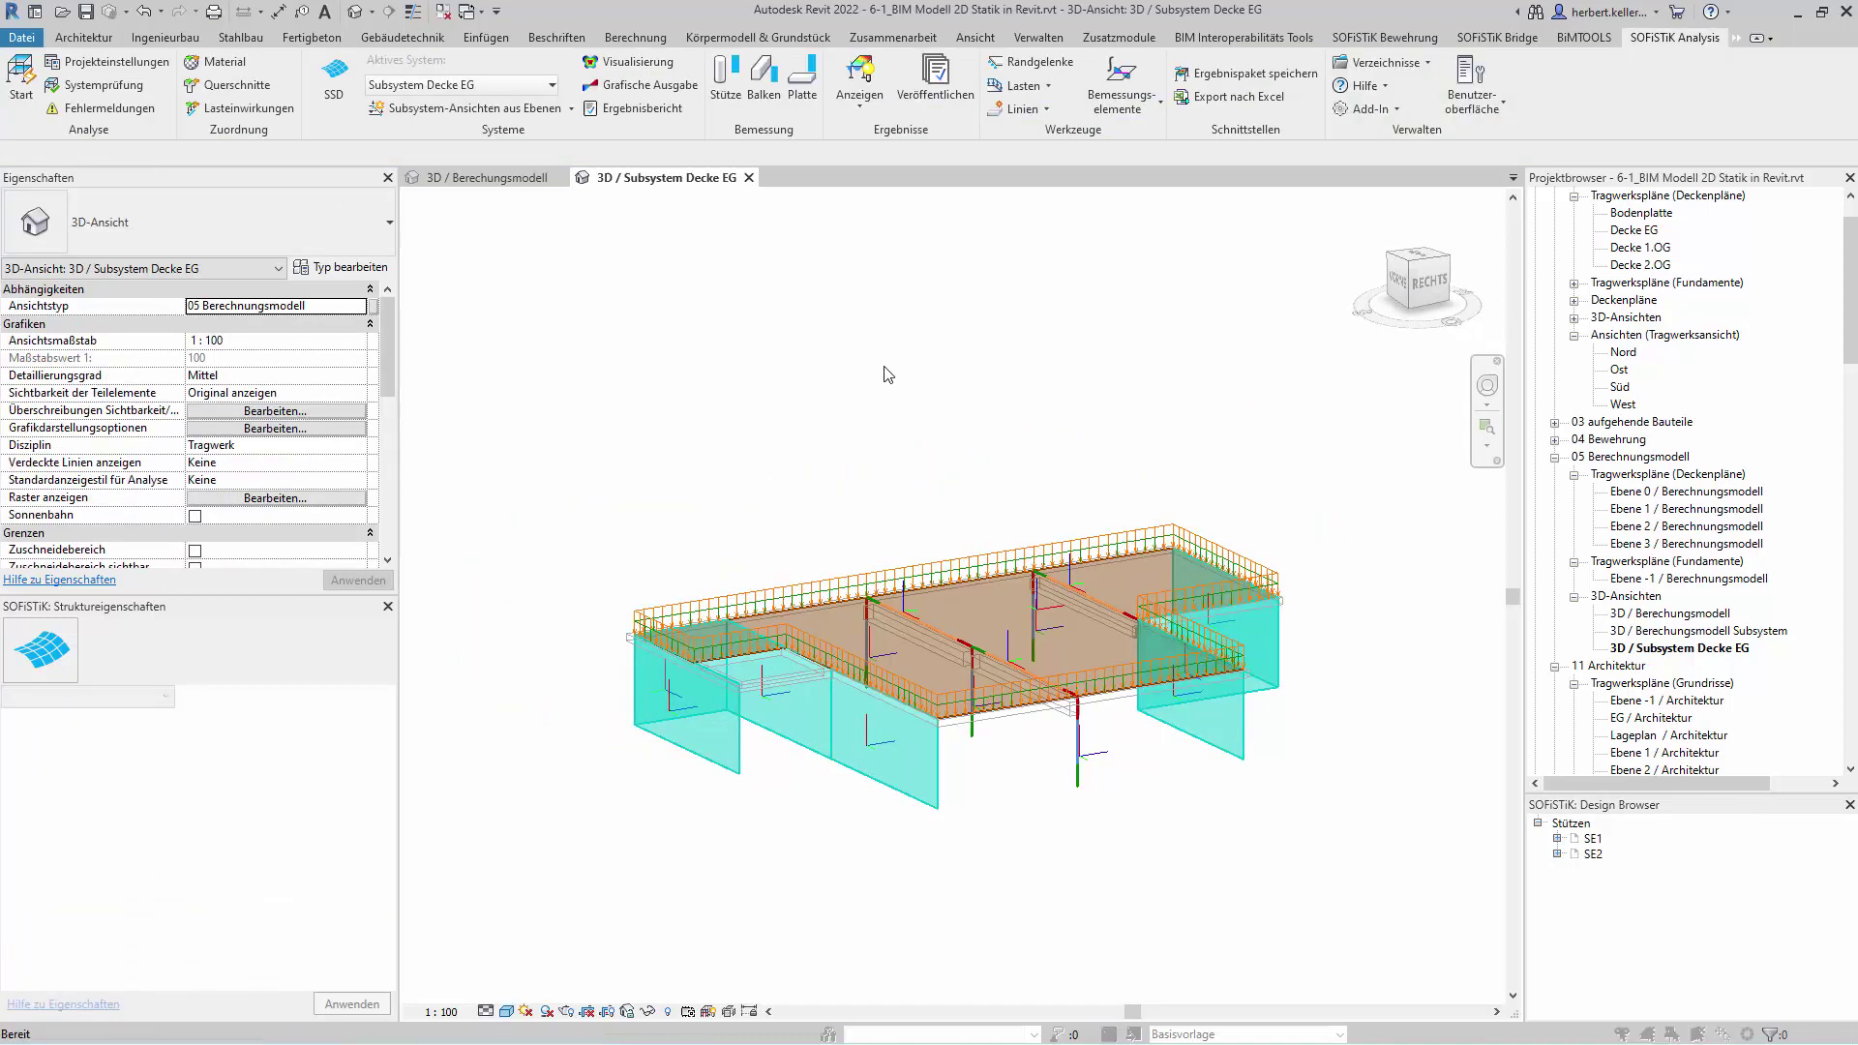
# - Turn off the Flächenlasten Original filter in Visibility/Graphics so only split area loads remain
pyautogui.press('v')
pyautogui.press('g')
pyautogui.click(1199, 138)
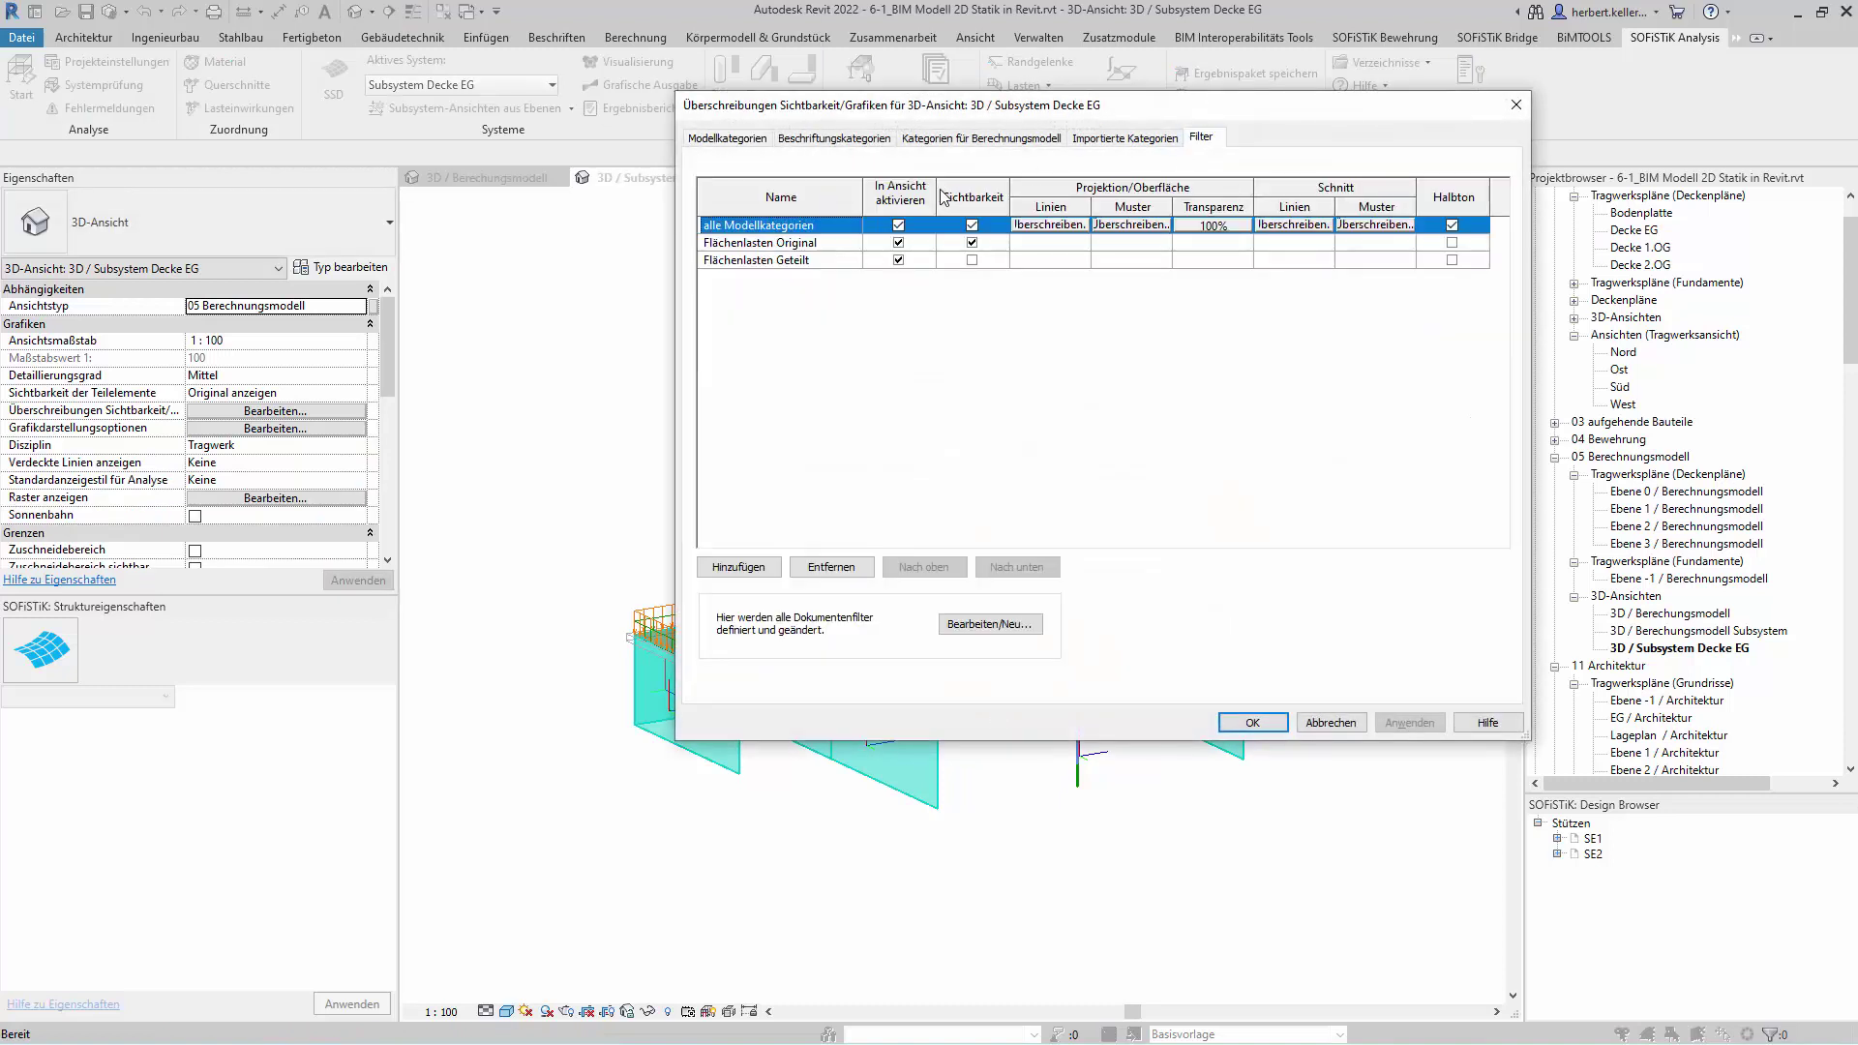
pyautogui.click(972, 260)
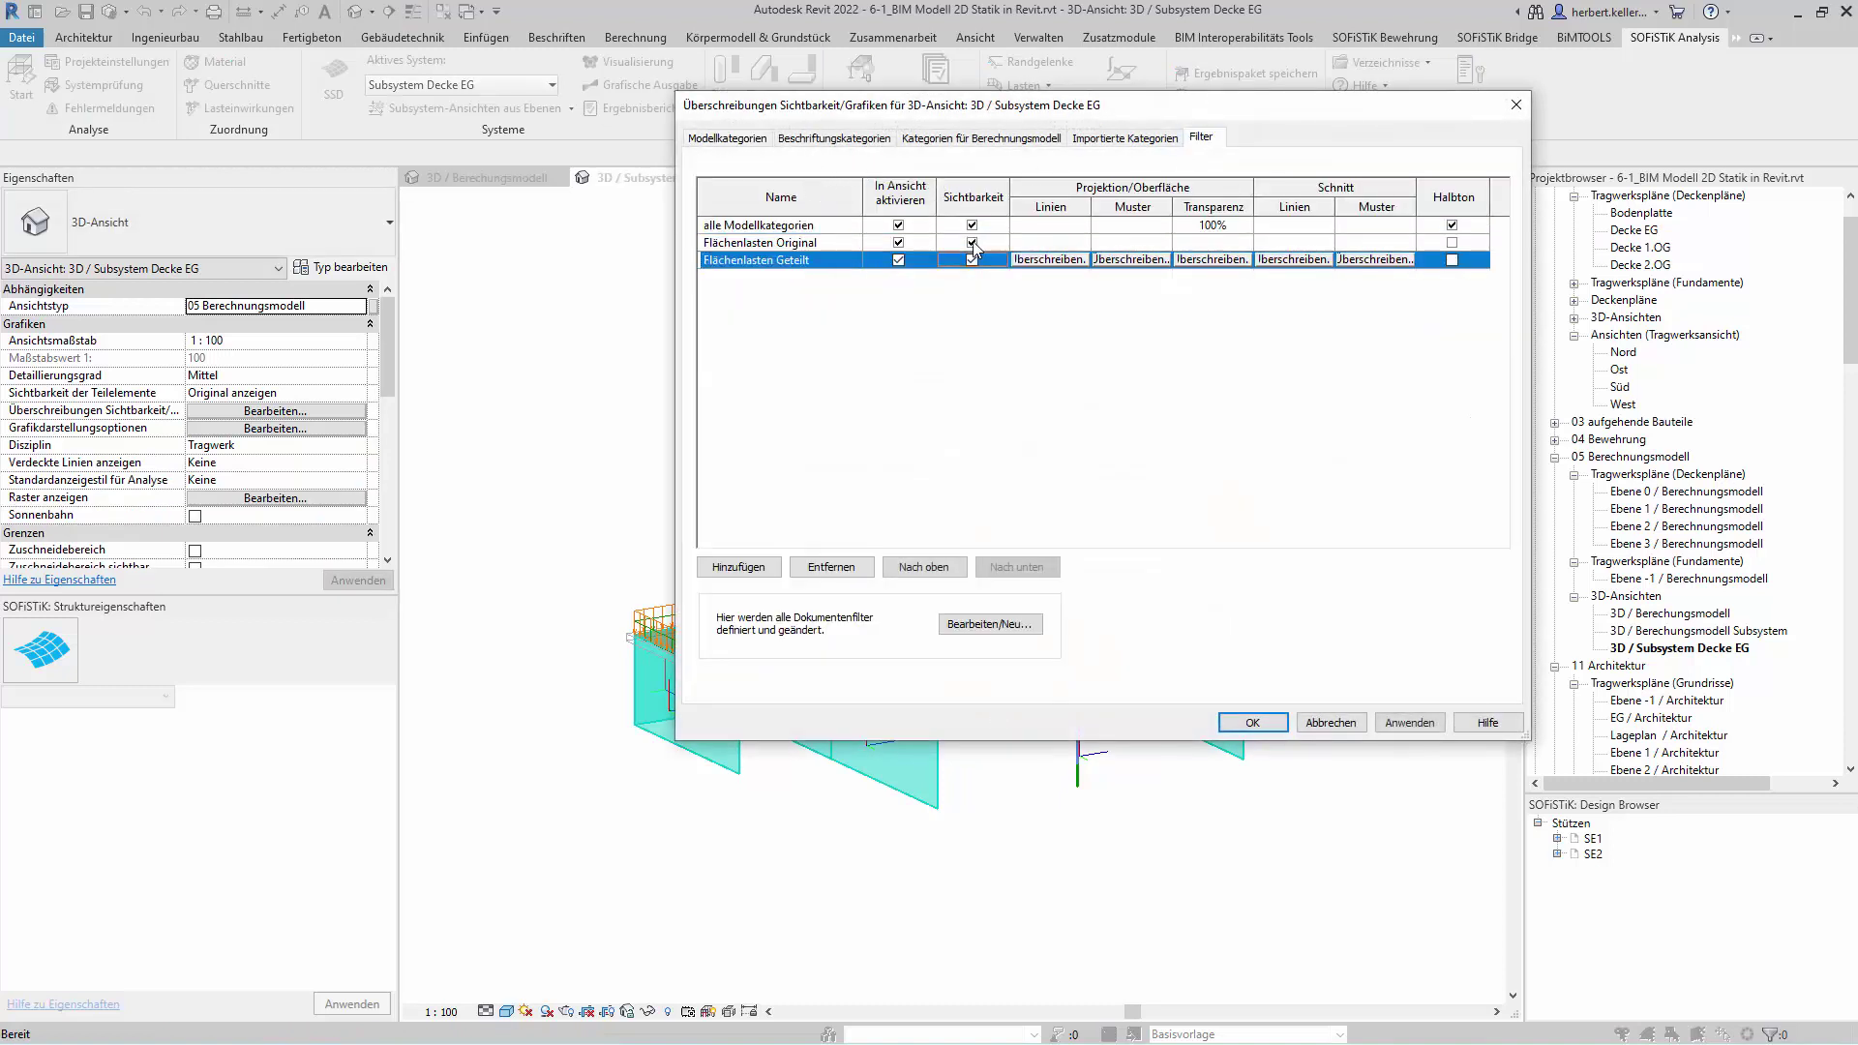
pyautogui.click(1254, 722)
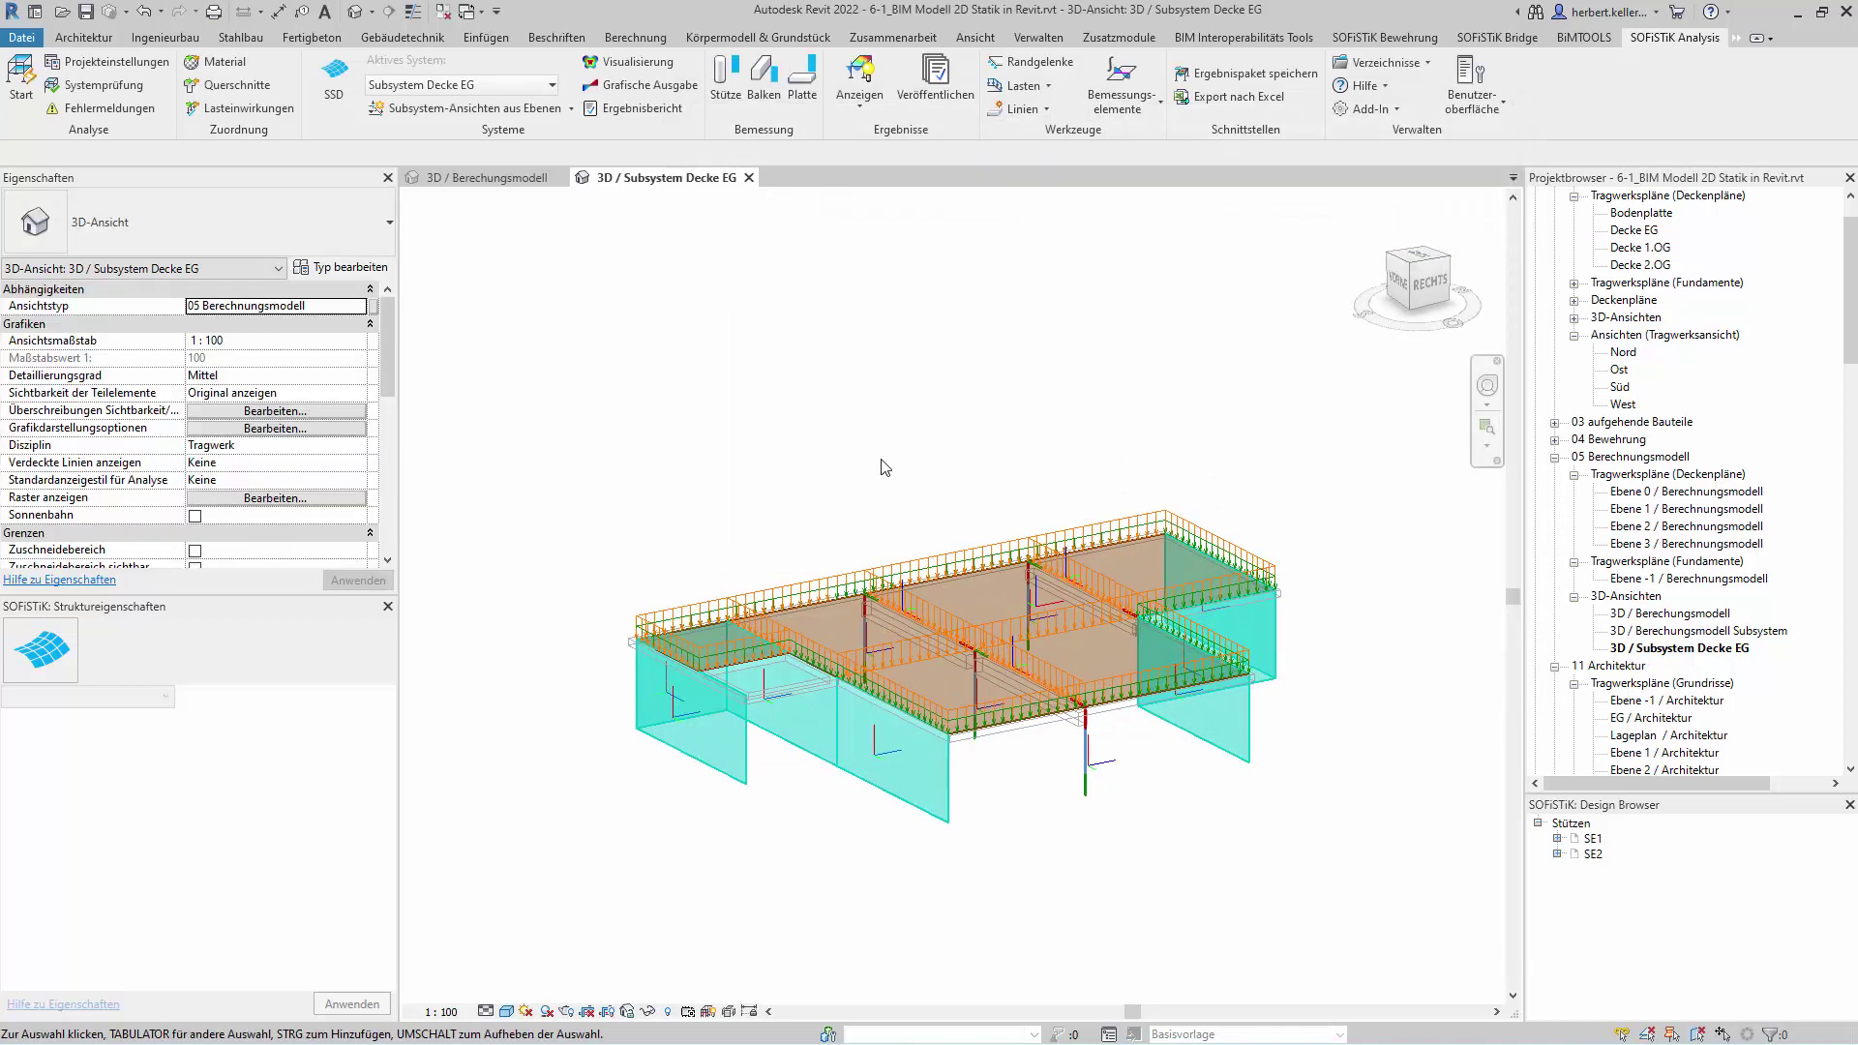
pyautogui.keyDown('shift'); pyautogui.moveTo(886, 497); pyautogui.dragTo(846, 390, button='middle'); pyautogui.keyUp('shift')
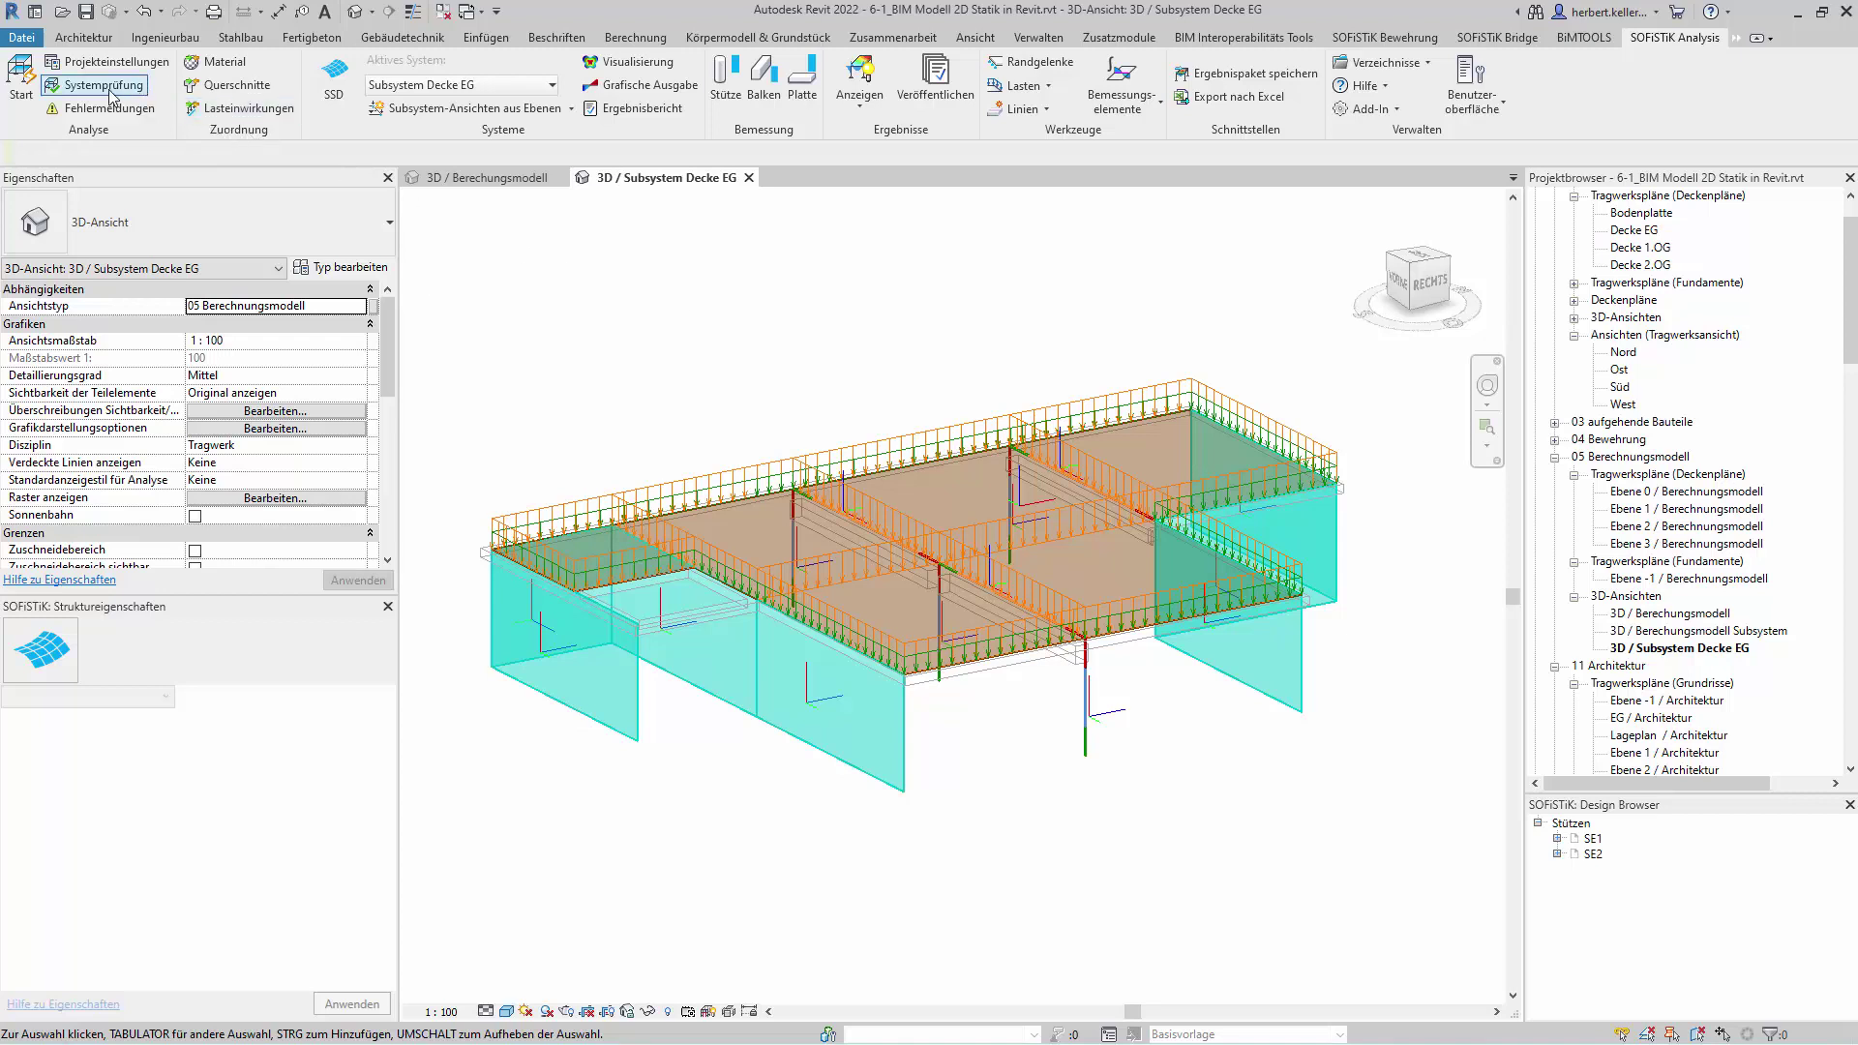
# - Calculate all load cases of the Decke EG subsystem as an Ebenes 2D Plattensystem
pyautogui.click(20, 75)
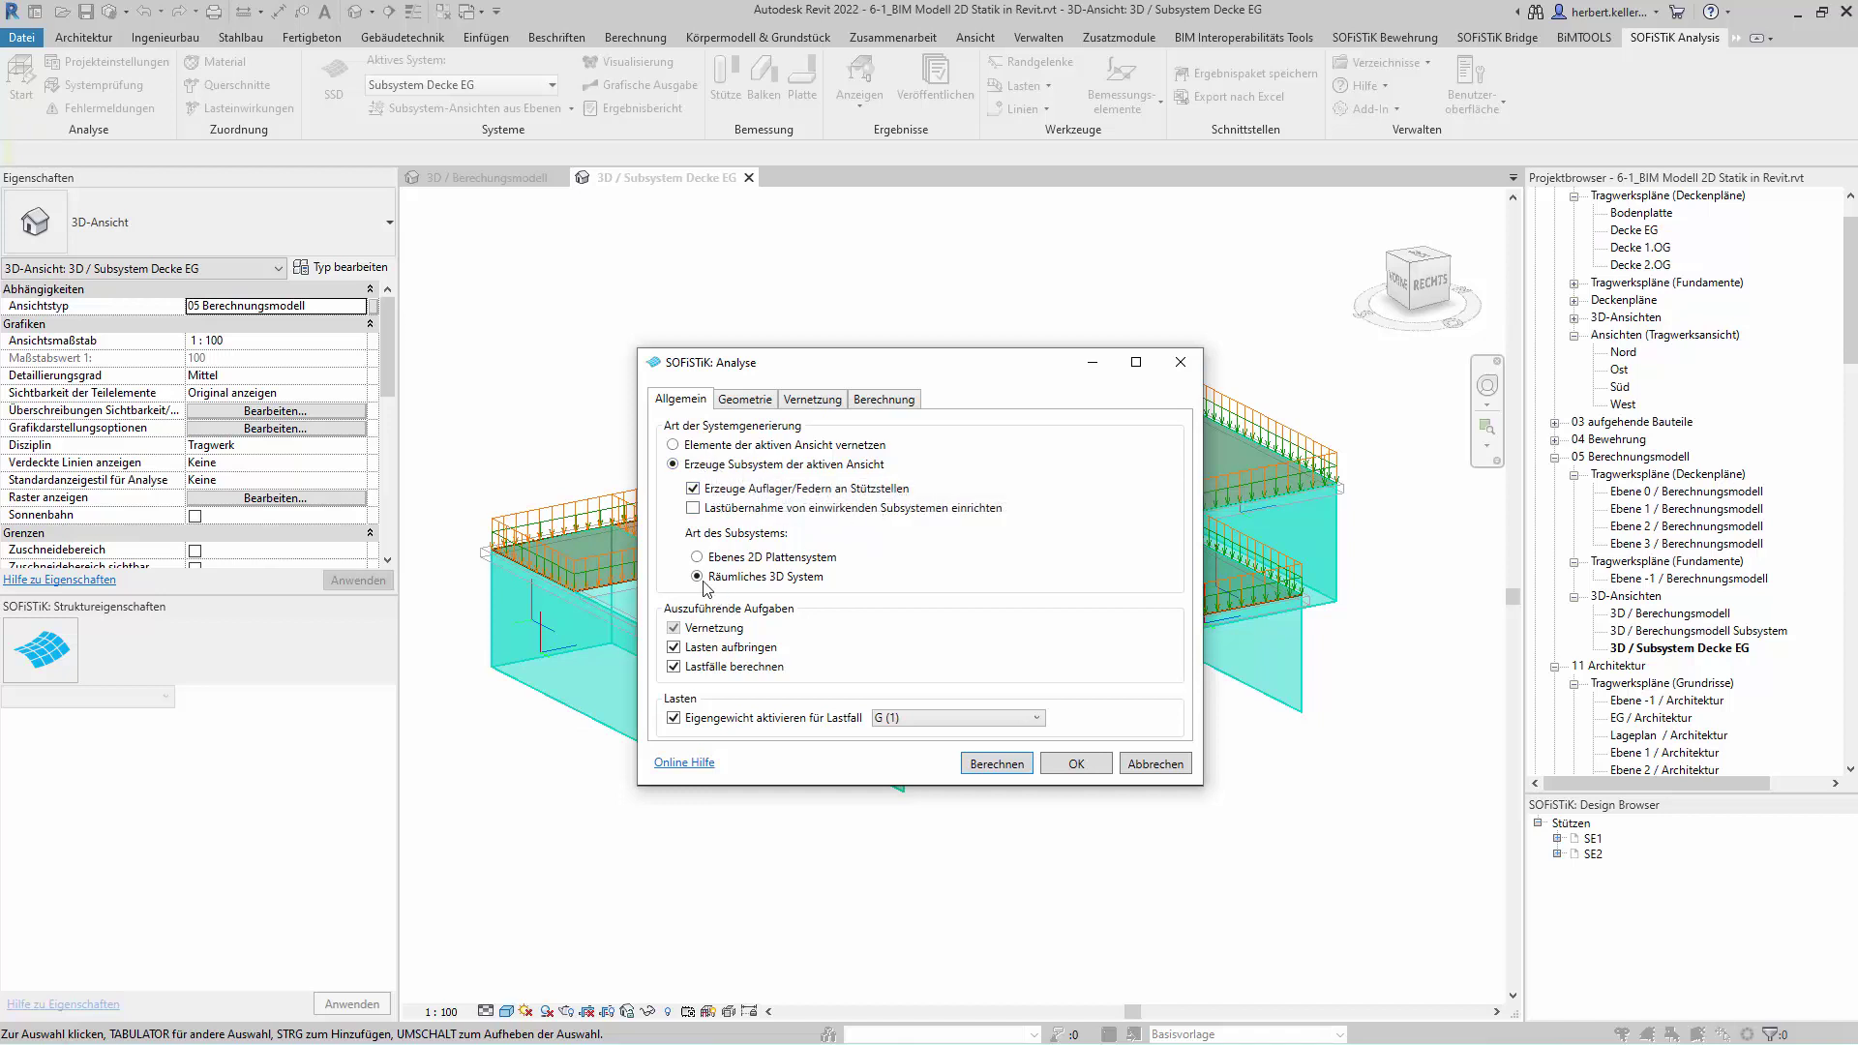
pyautogui.click(699, 558)
pyautogui.click(1026, 770)
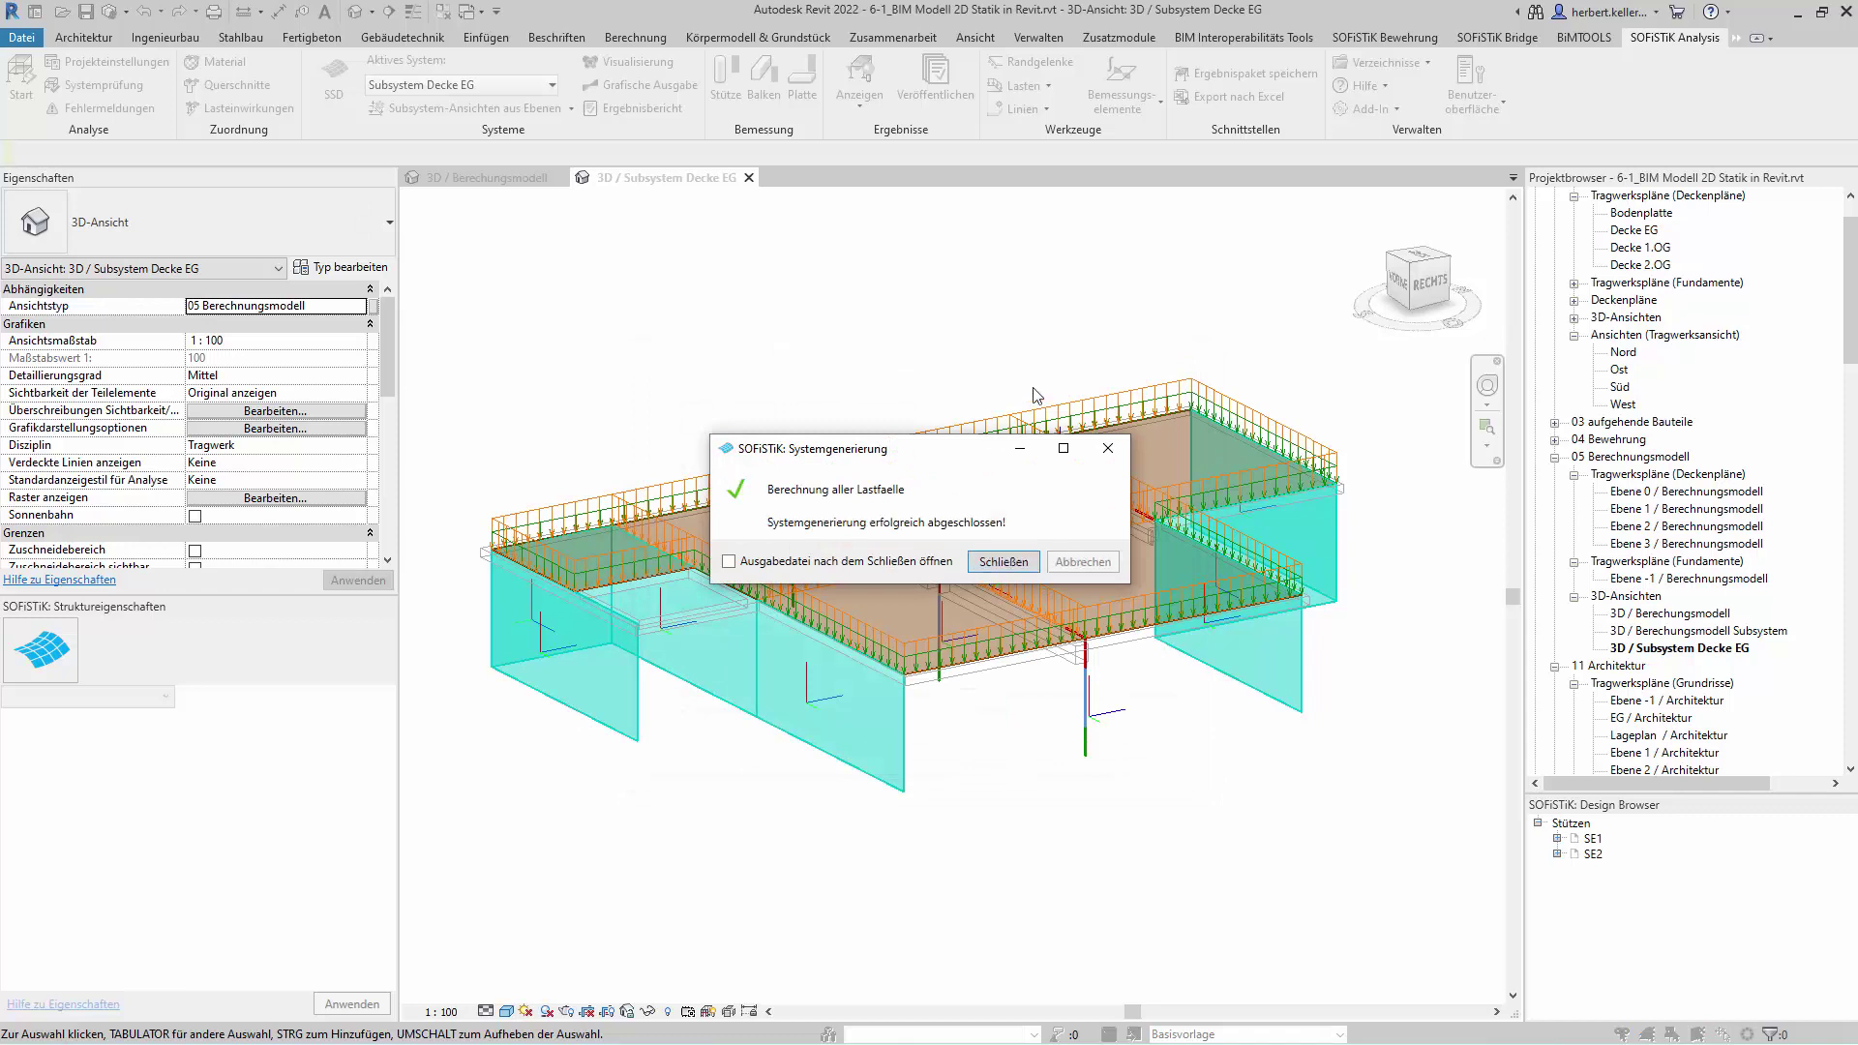
pyautogui.click(1003, 562)
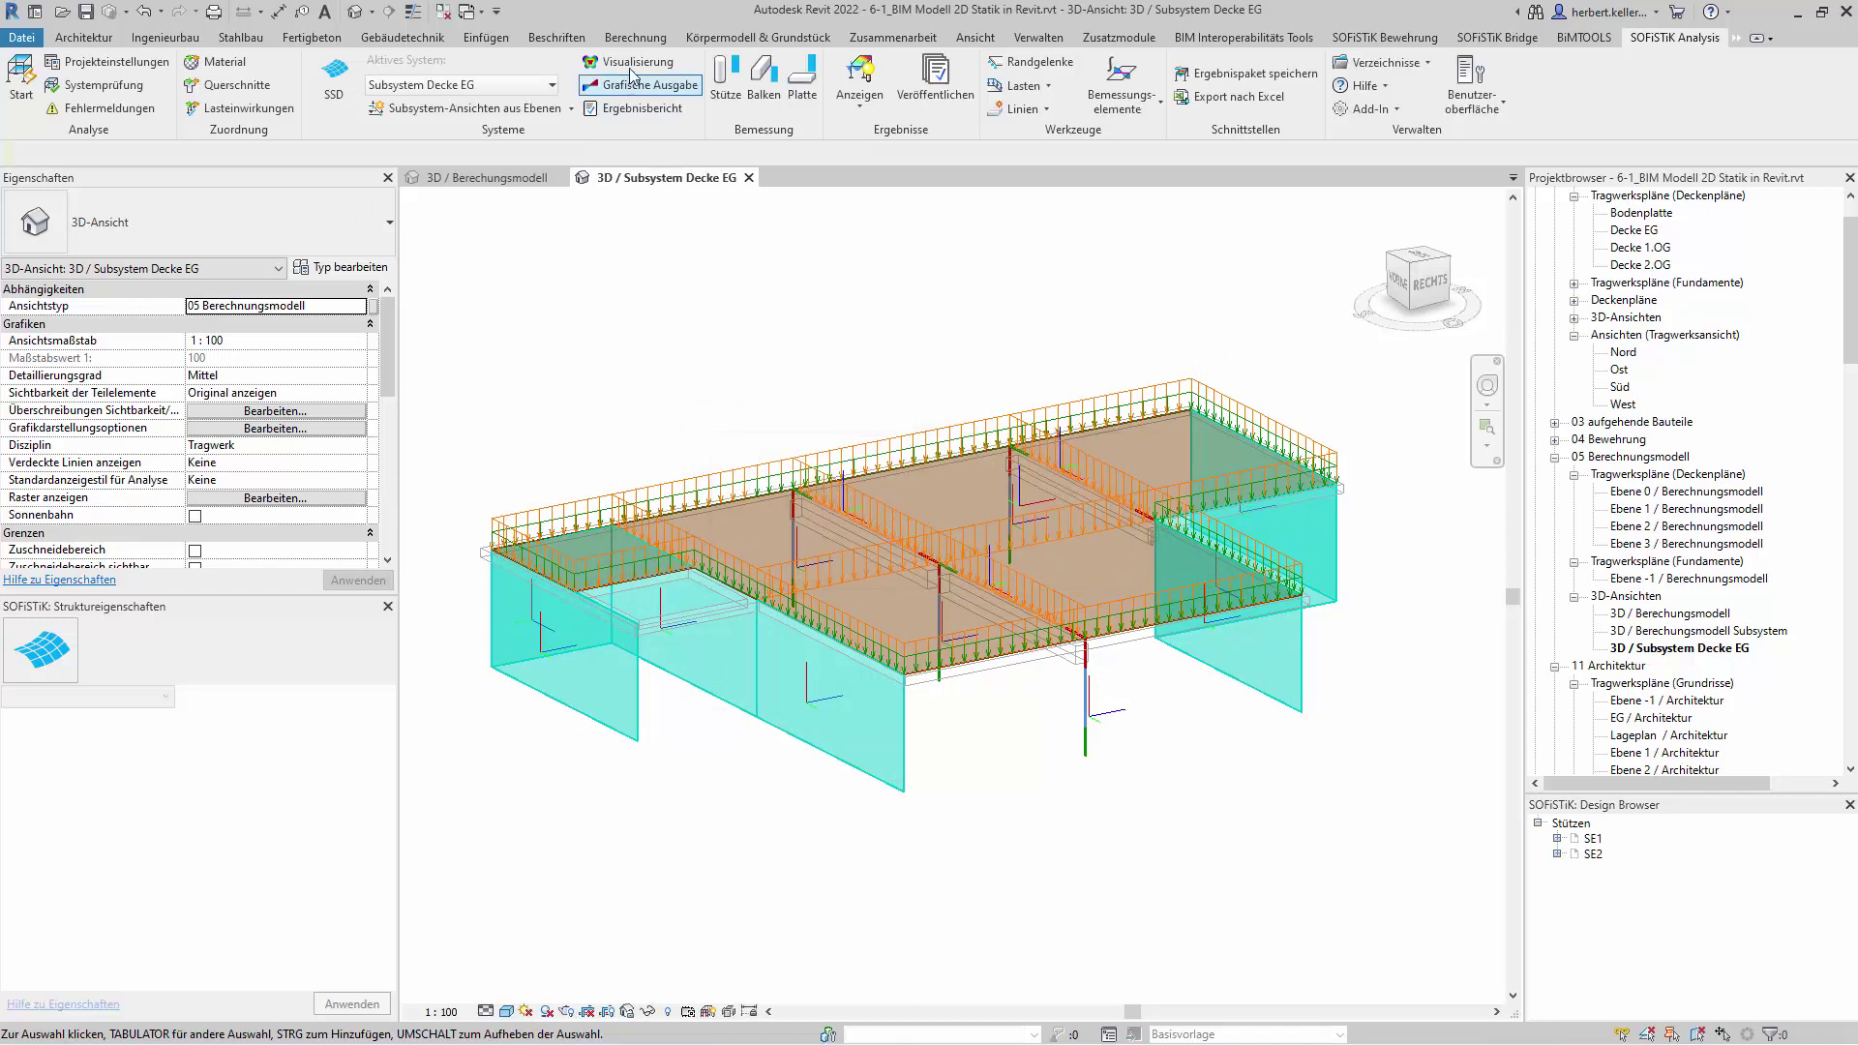
# - Open the slab in System Visualization and show the deformation for load case 1 G
pyautogui.click(636, 64)
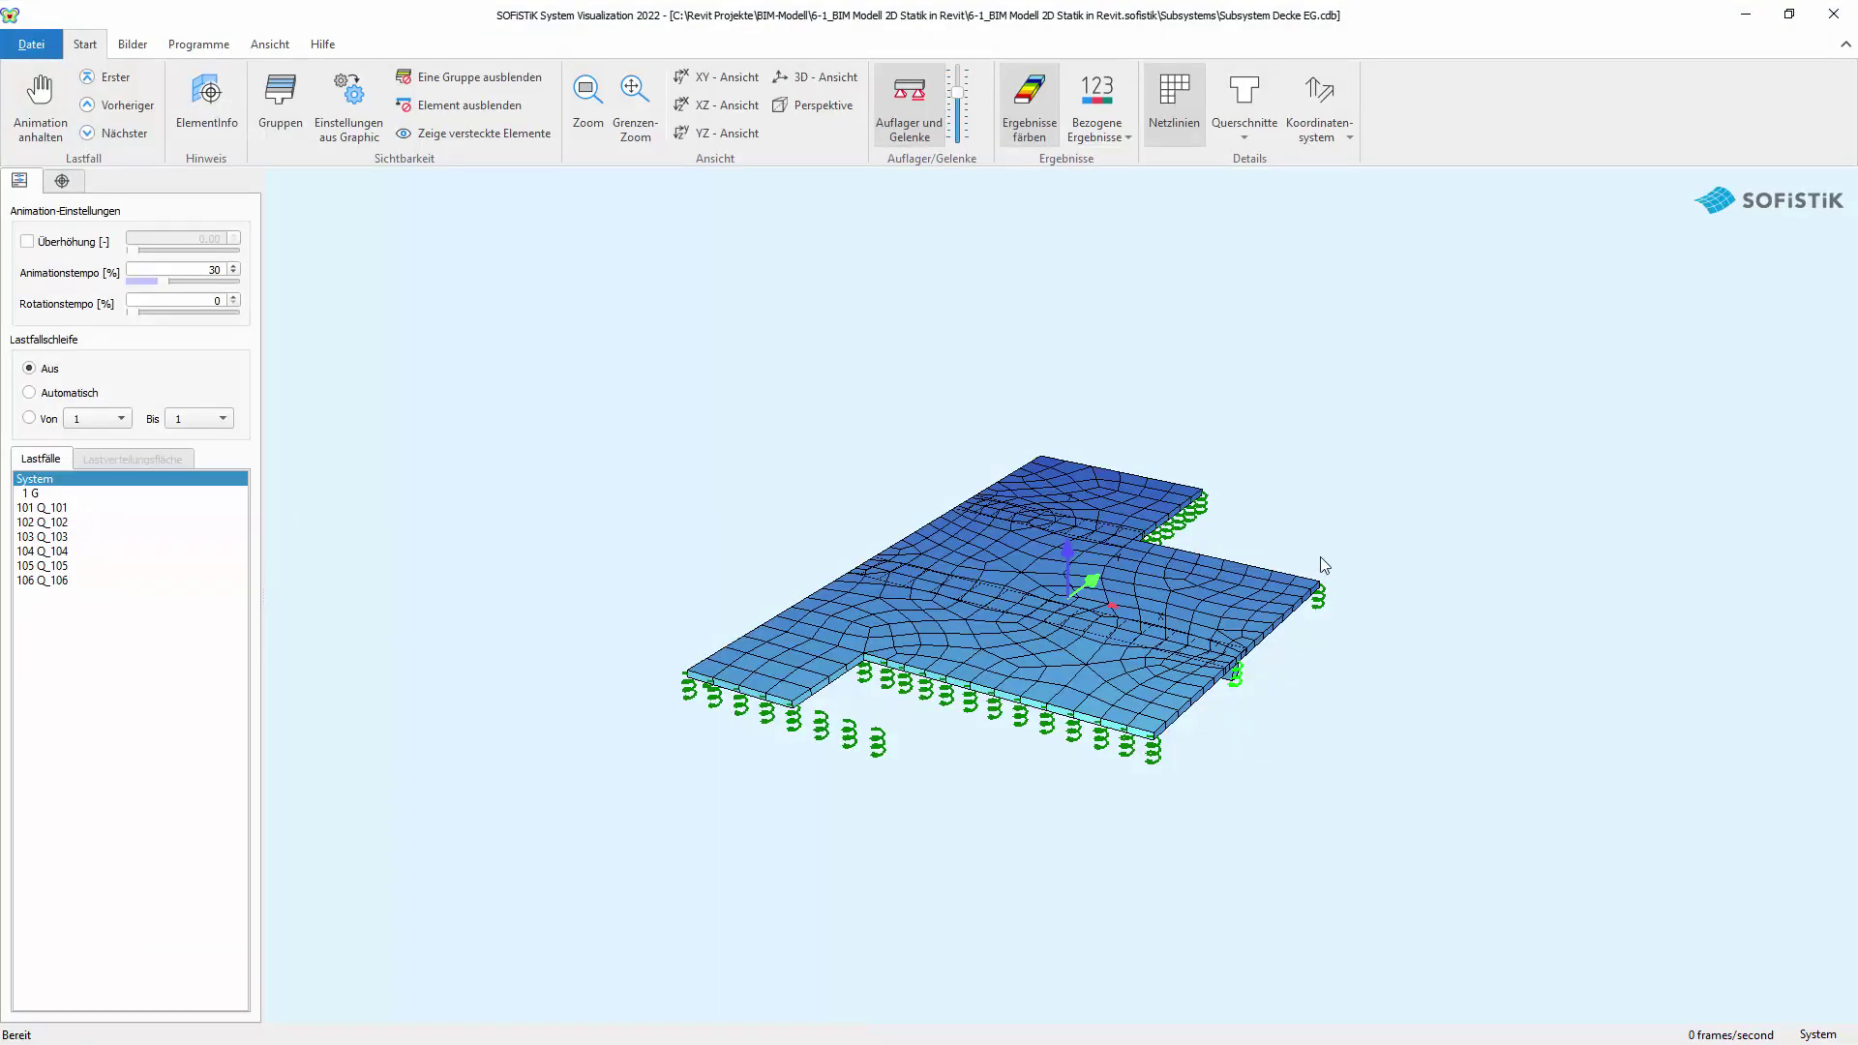
pyautogui.moveTo(1314, 577)
pyautogui.mouseDown()
pyautogui.moveTo(1513, 477)
pyautogui.moveTo(1522, 513)
pyautogui.mouseUp()
pyautogui.moveTo(1442, 696)
pyautogui.mouseDown()
pyautogui.moveTo(1385, 547)
pyautogui.moveTo(1451, 763)
pyautogui.moveTo(1333, 755)
pyautogui.mouseUp()
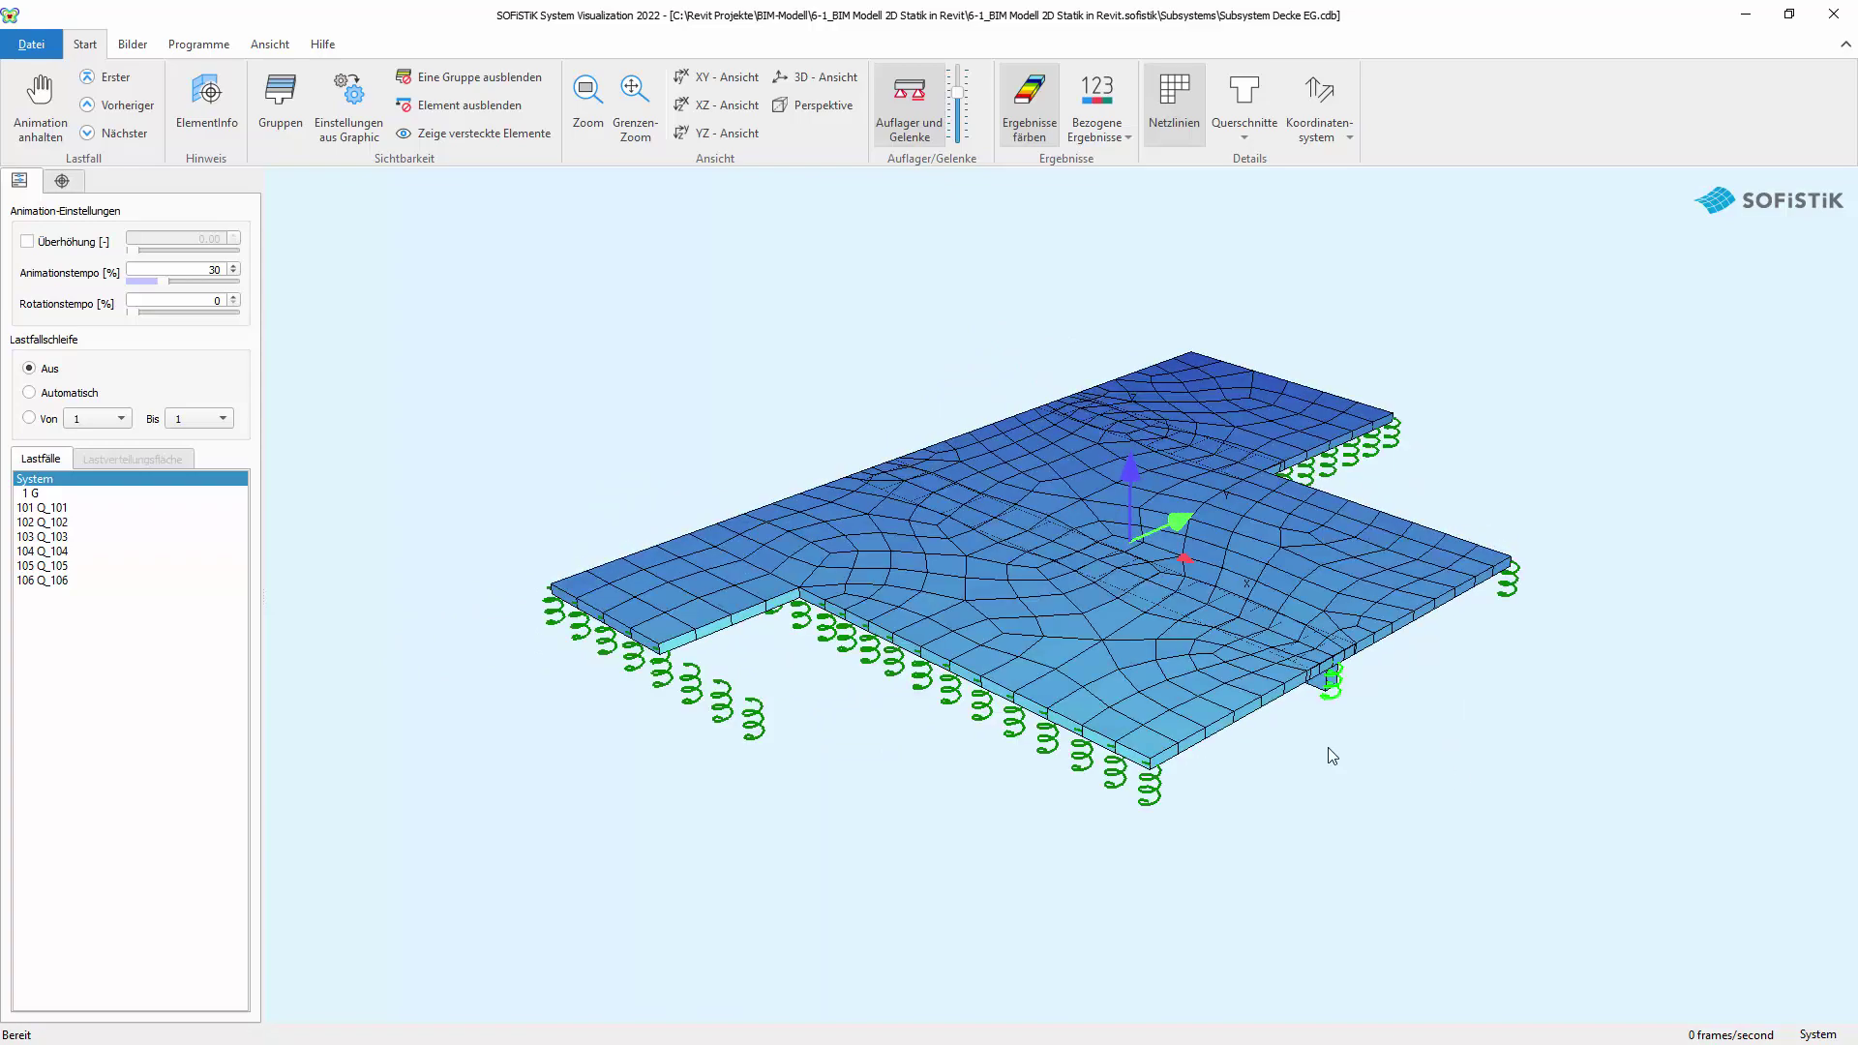
pyautogui.click(72, 495)
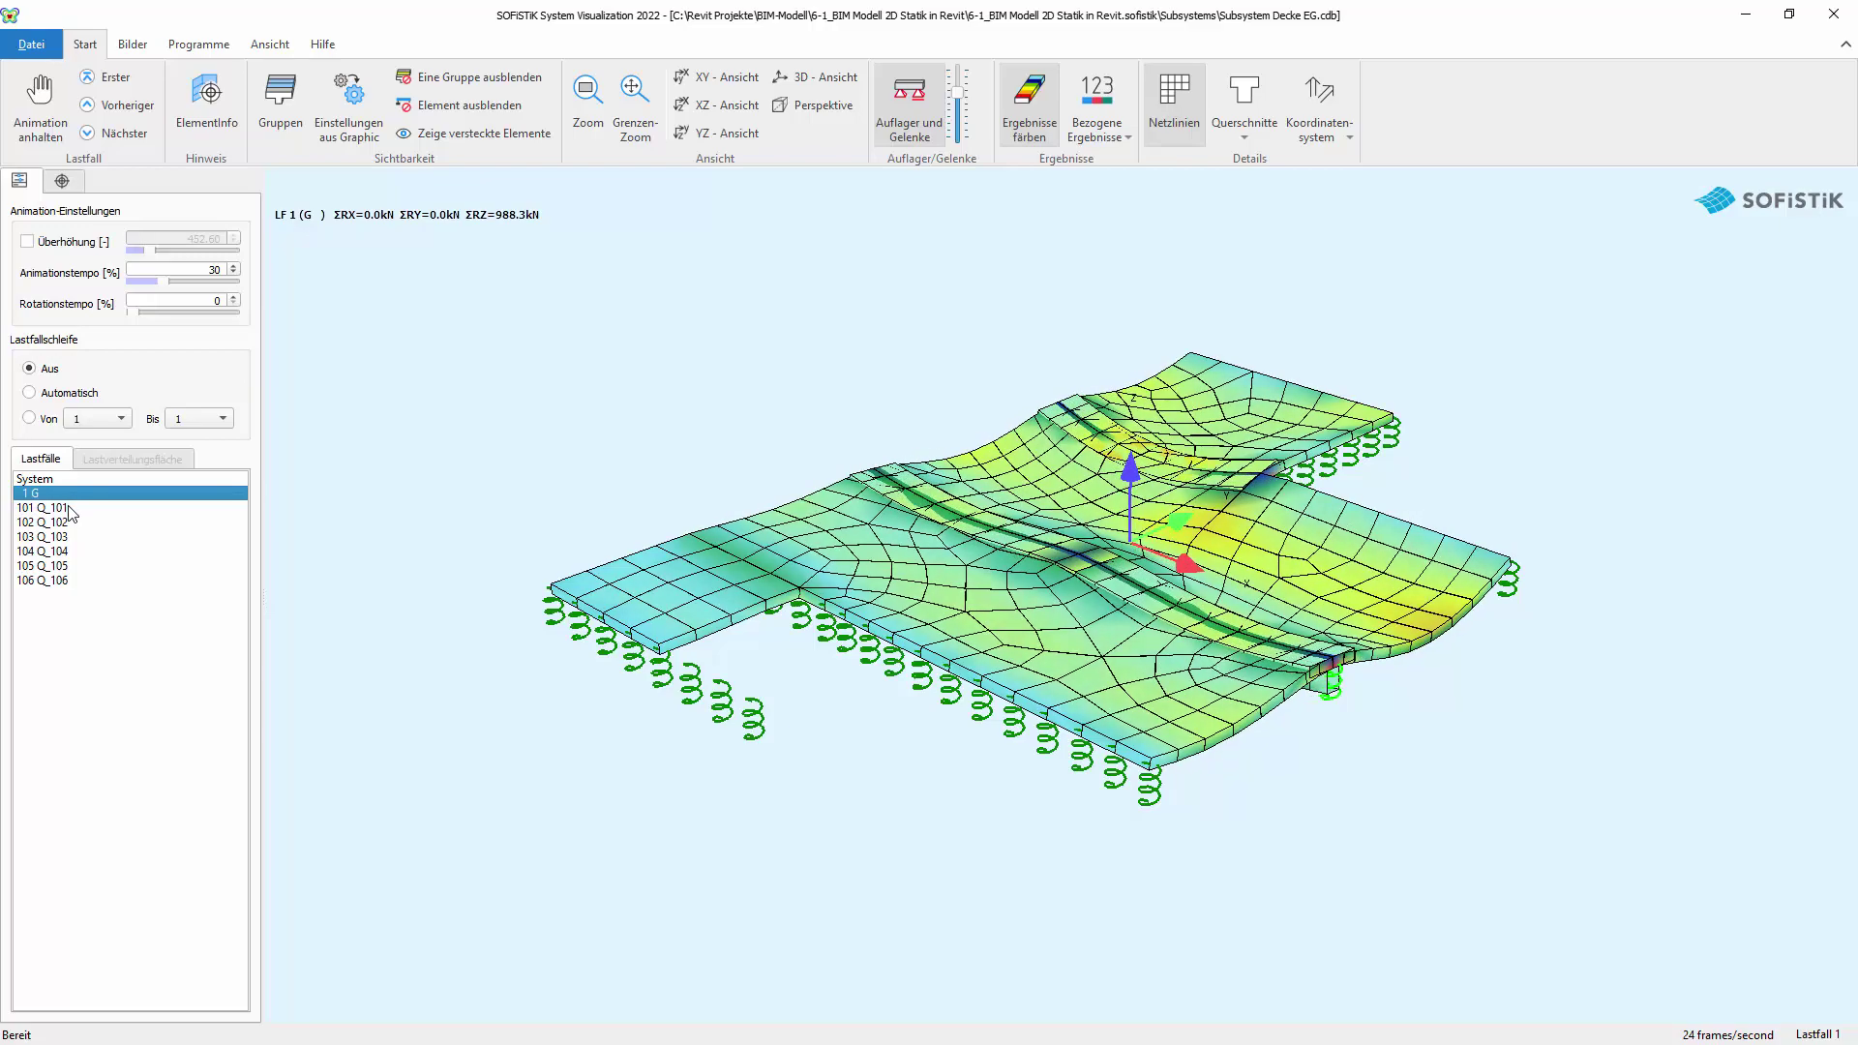
# - Review load cases 101–106 (Q_101 to Q_106), return to the System display and close
pyautogui.click(73, 507)
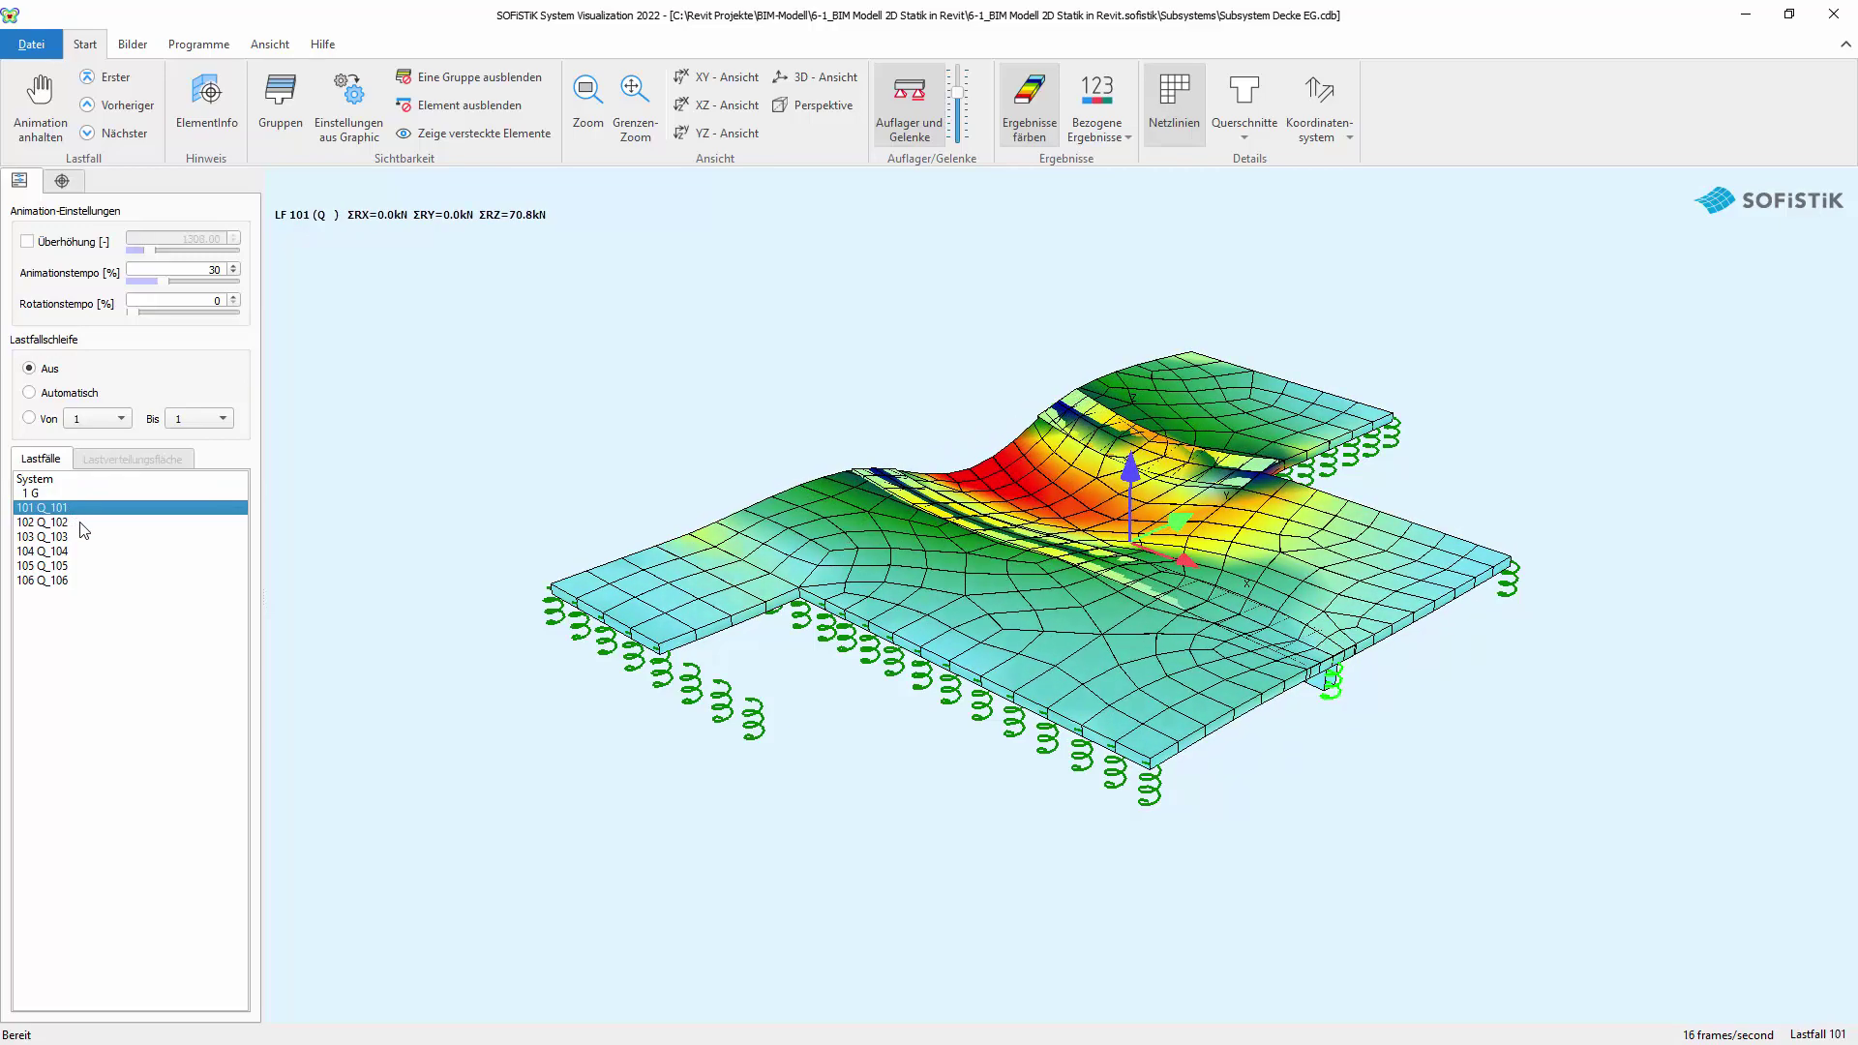
pyautogui.click(78, 523)
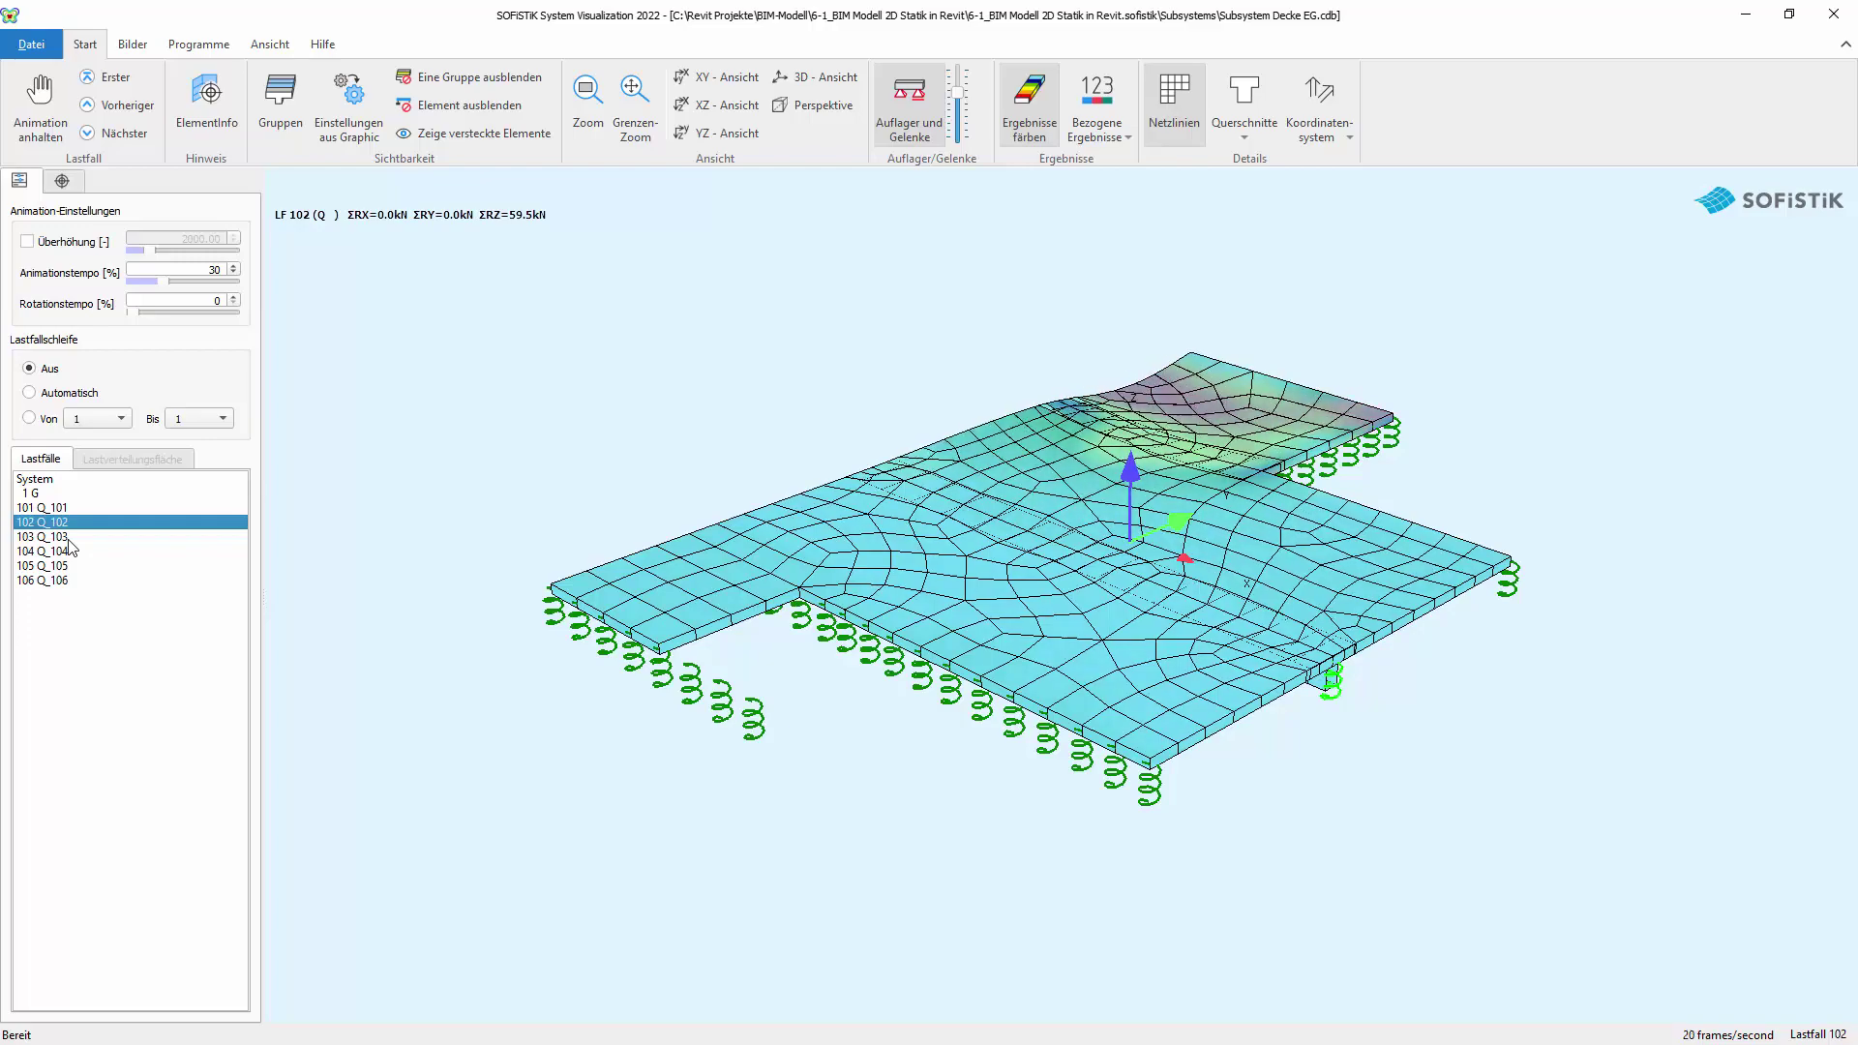
pyautogui.click(69, 538)
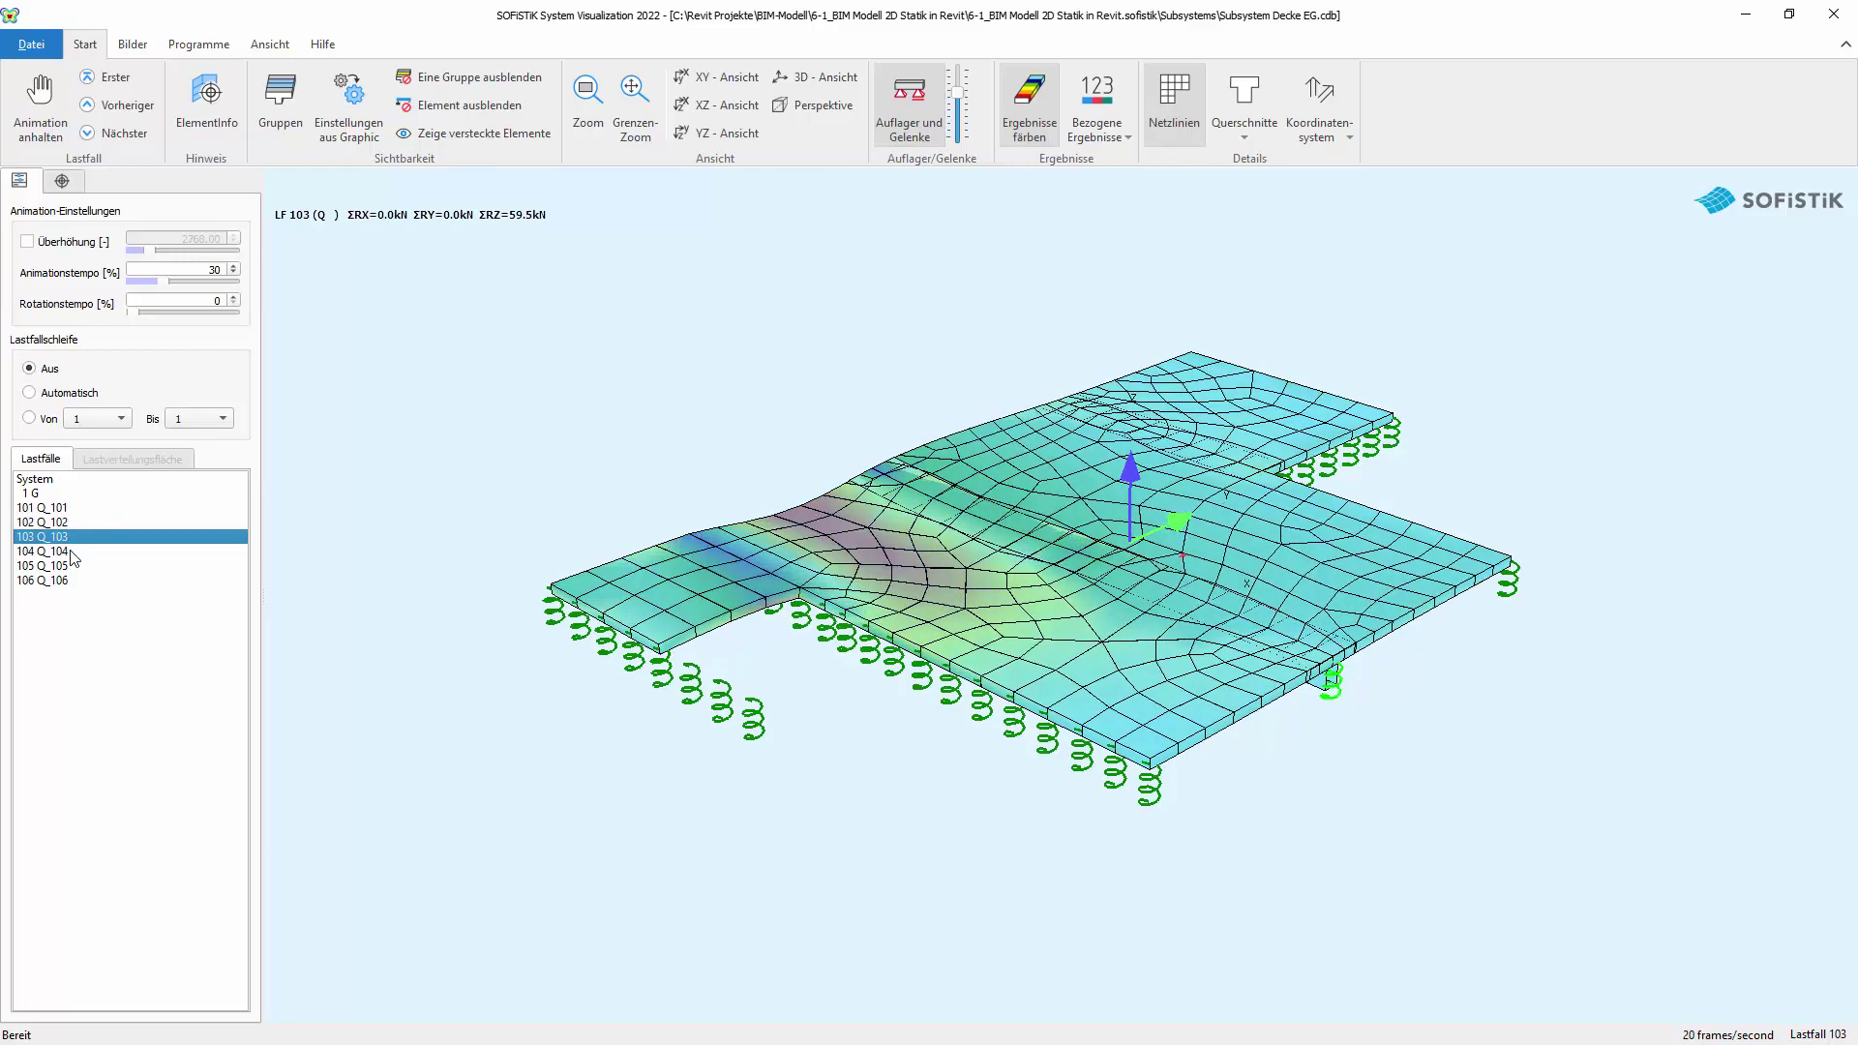
pyautogui.click(71, 551)
pyautogui.click(84, 569)
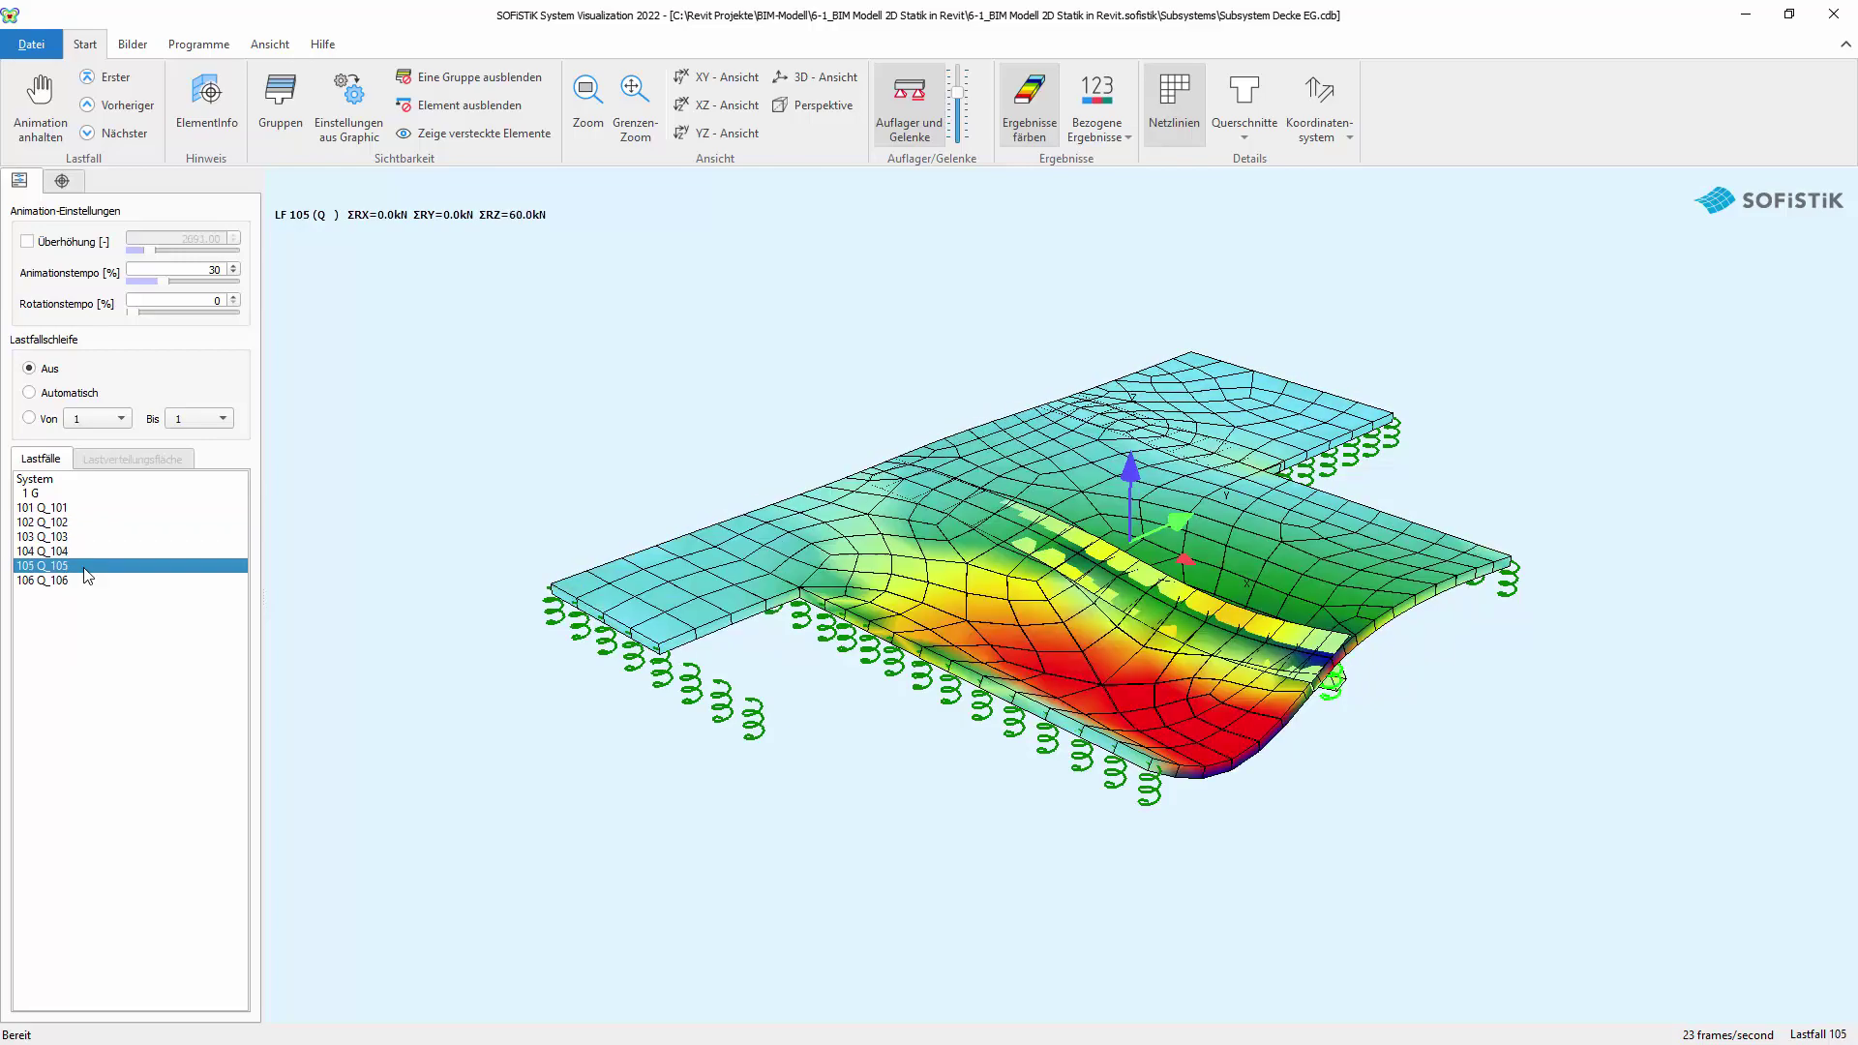
pyautogui.click(86, 581)
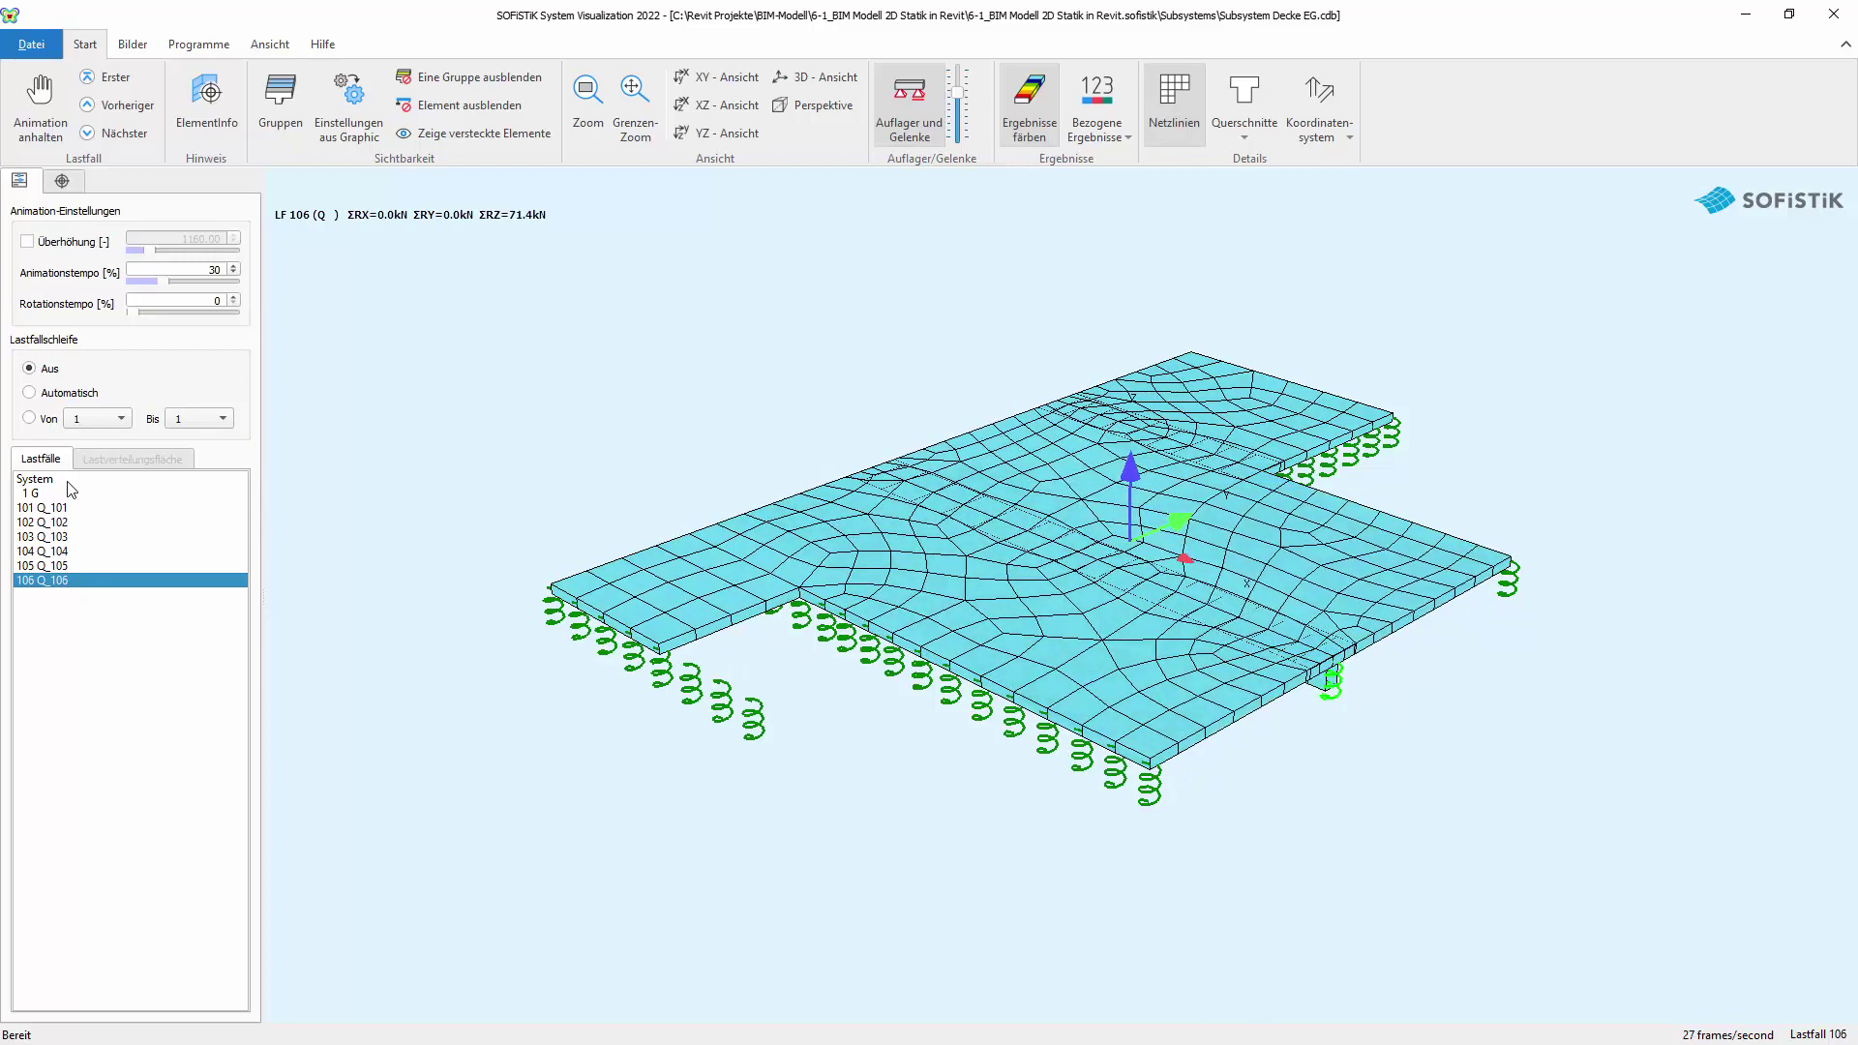
pyautogui.click(35, 479)
pyautogui.click(1850, 14)
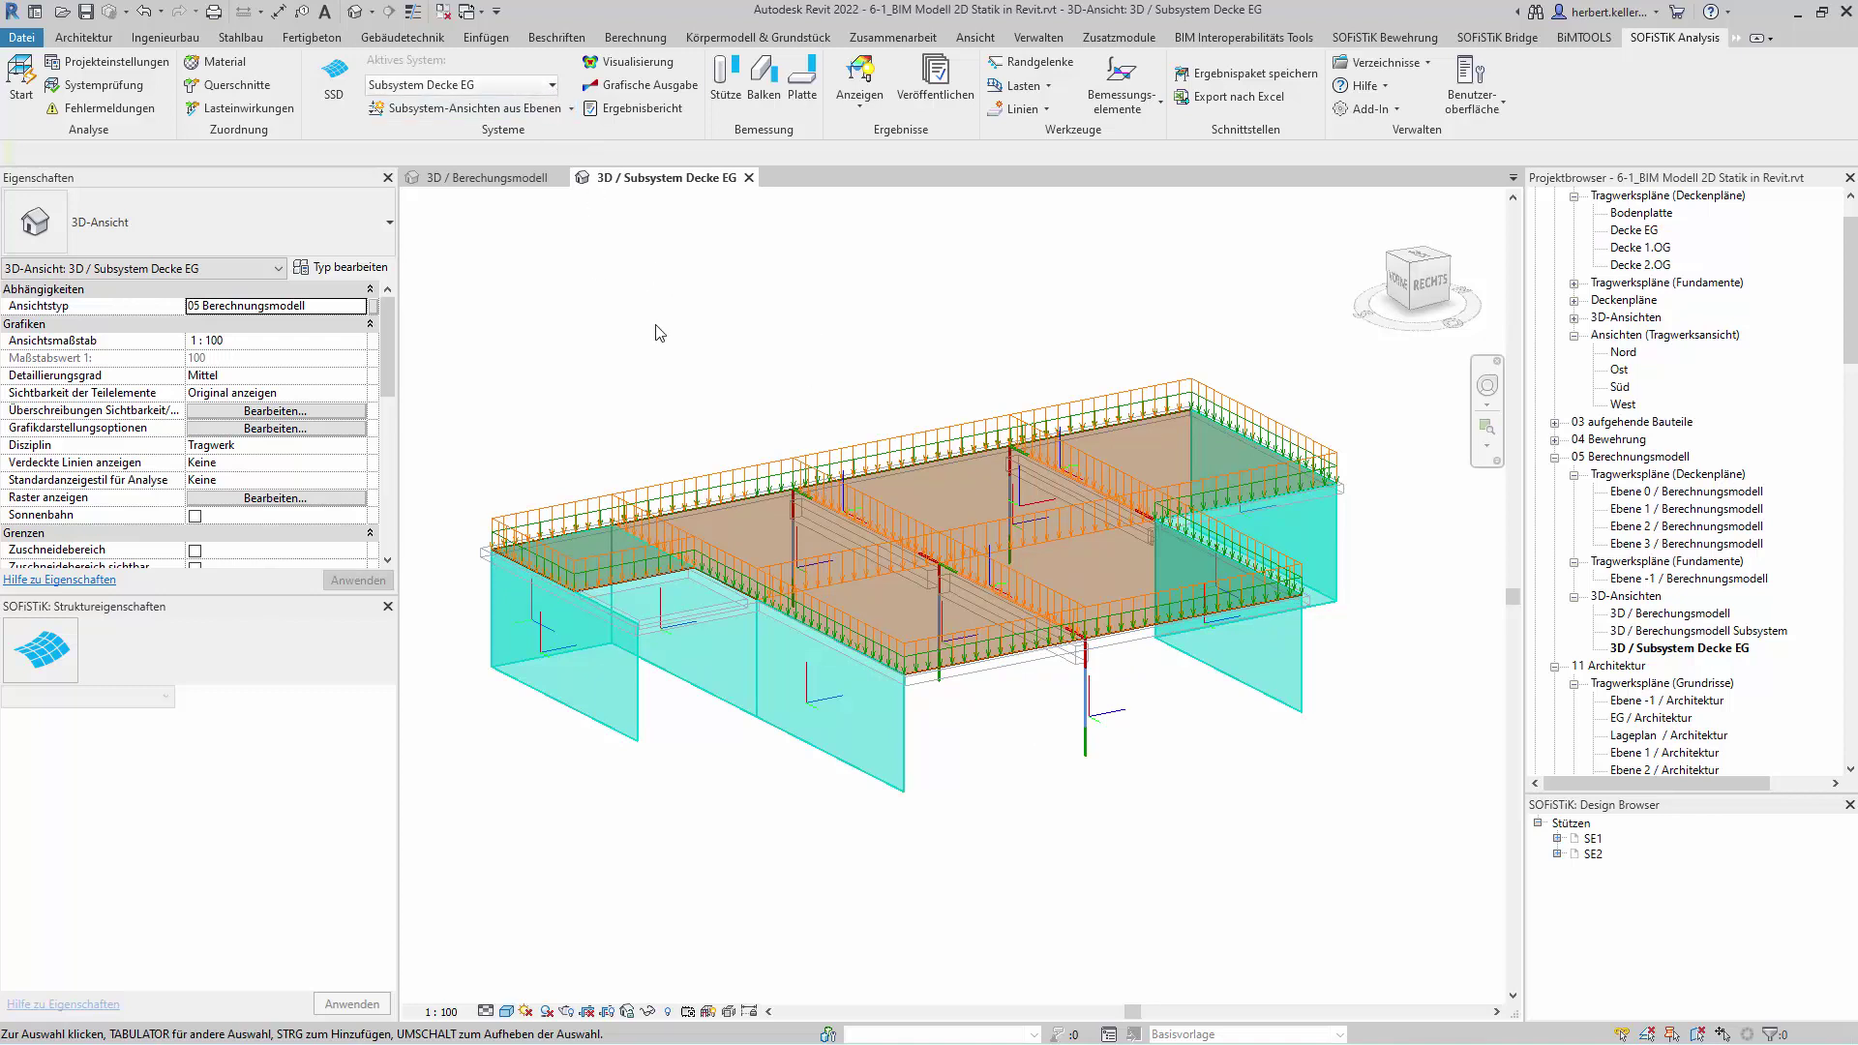
pyautogui.click(552, 86)
pyautogui.click(511, 128)
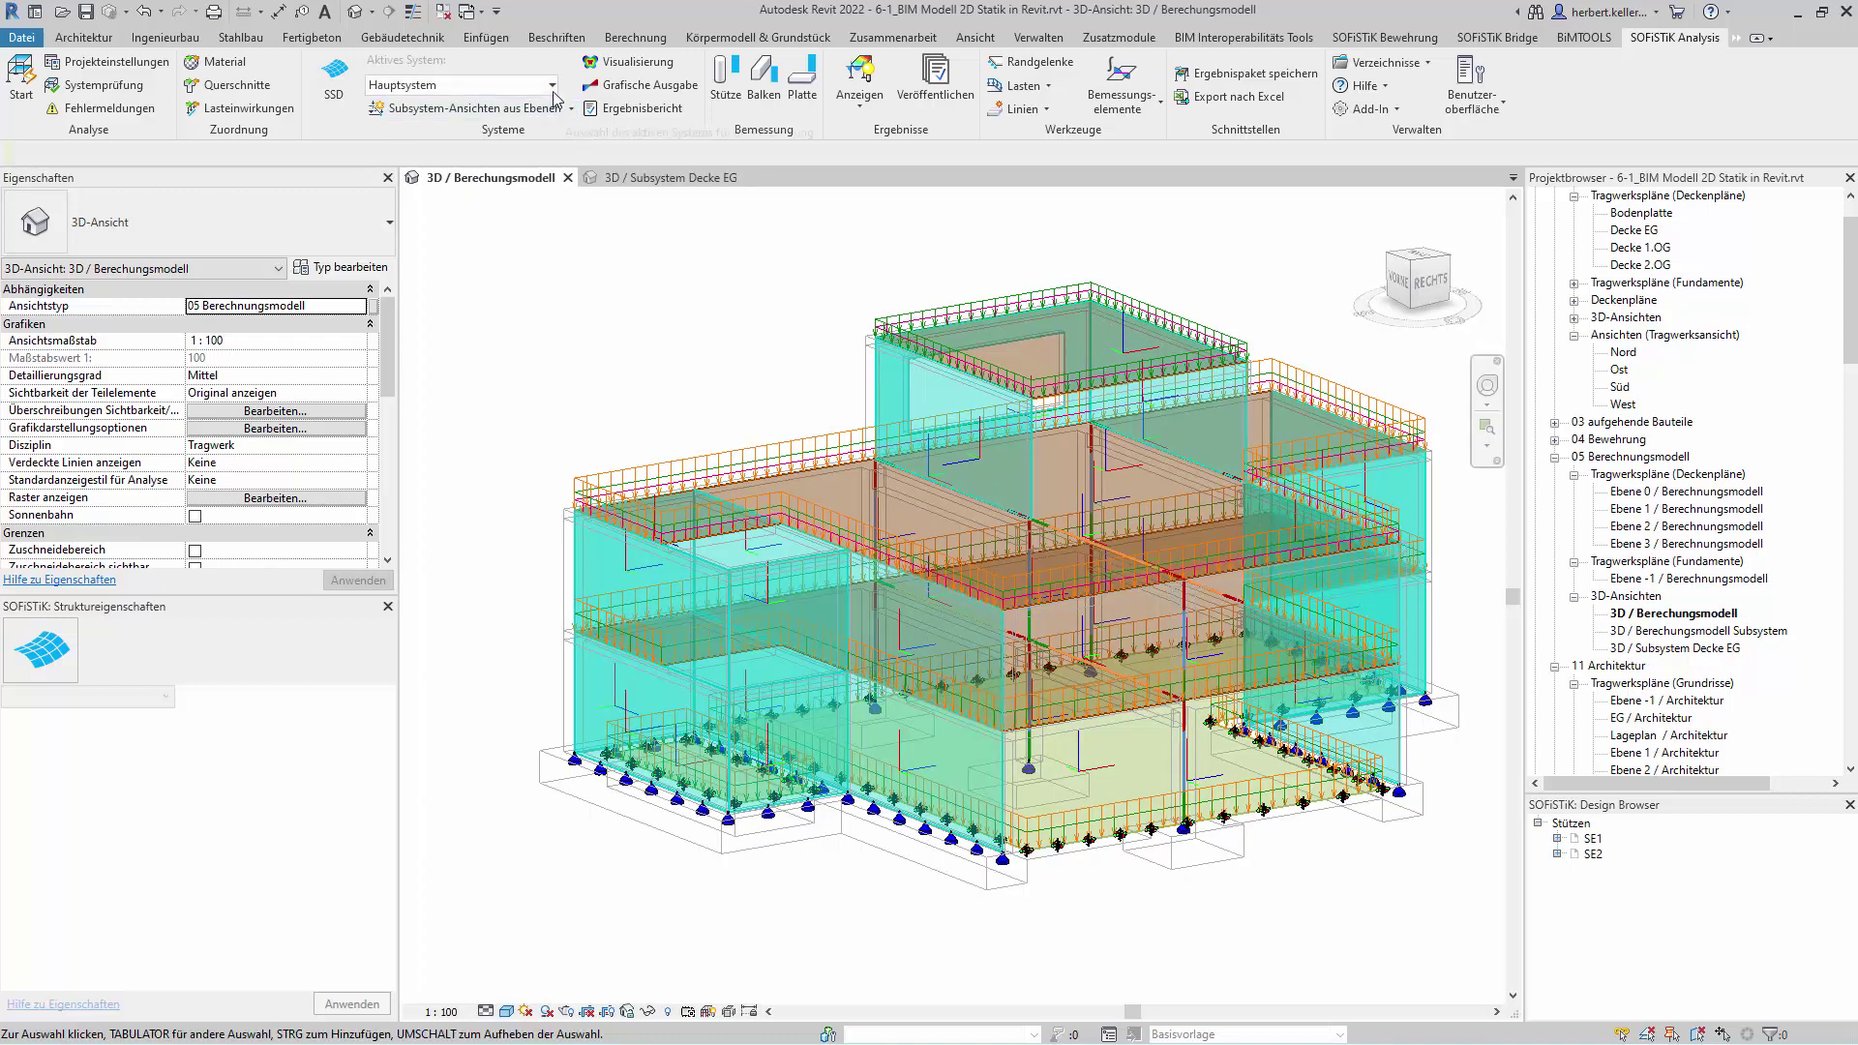
pyautogui.click(552, 87)
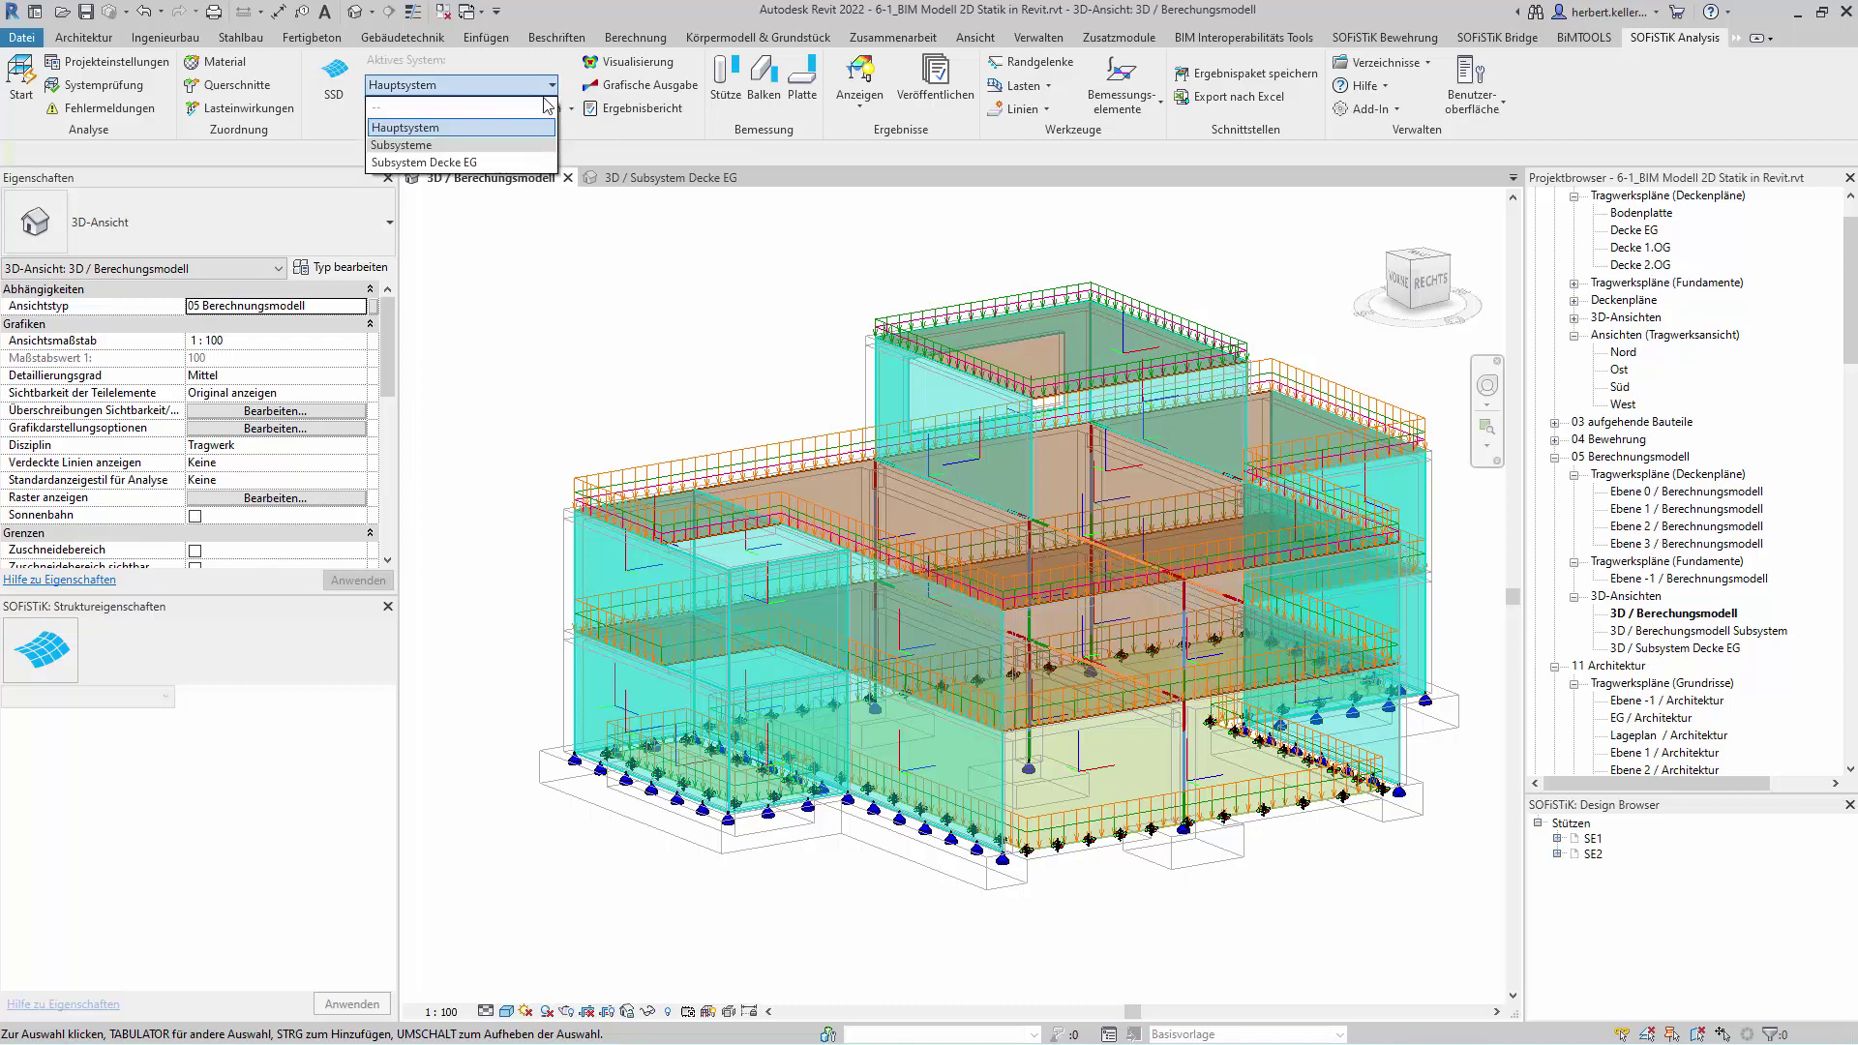
pyautogui.click(461, 162)
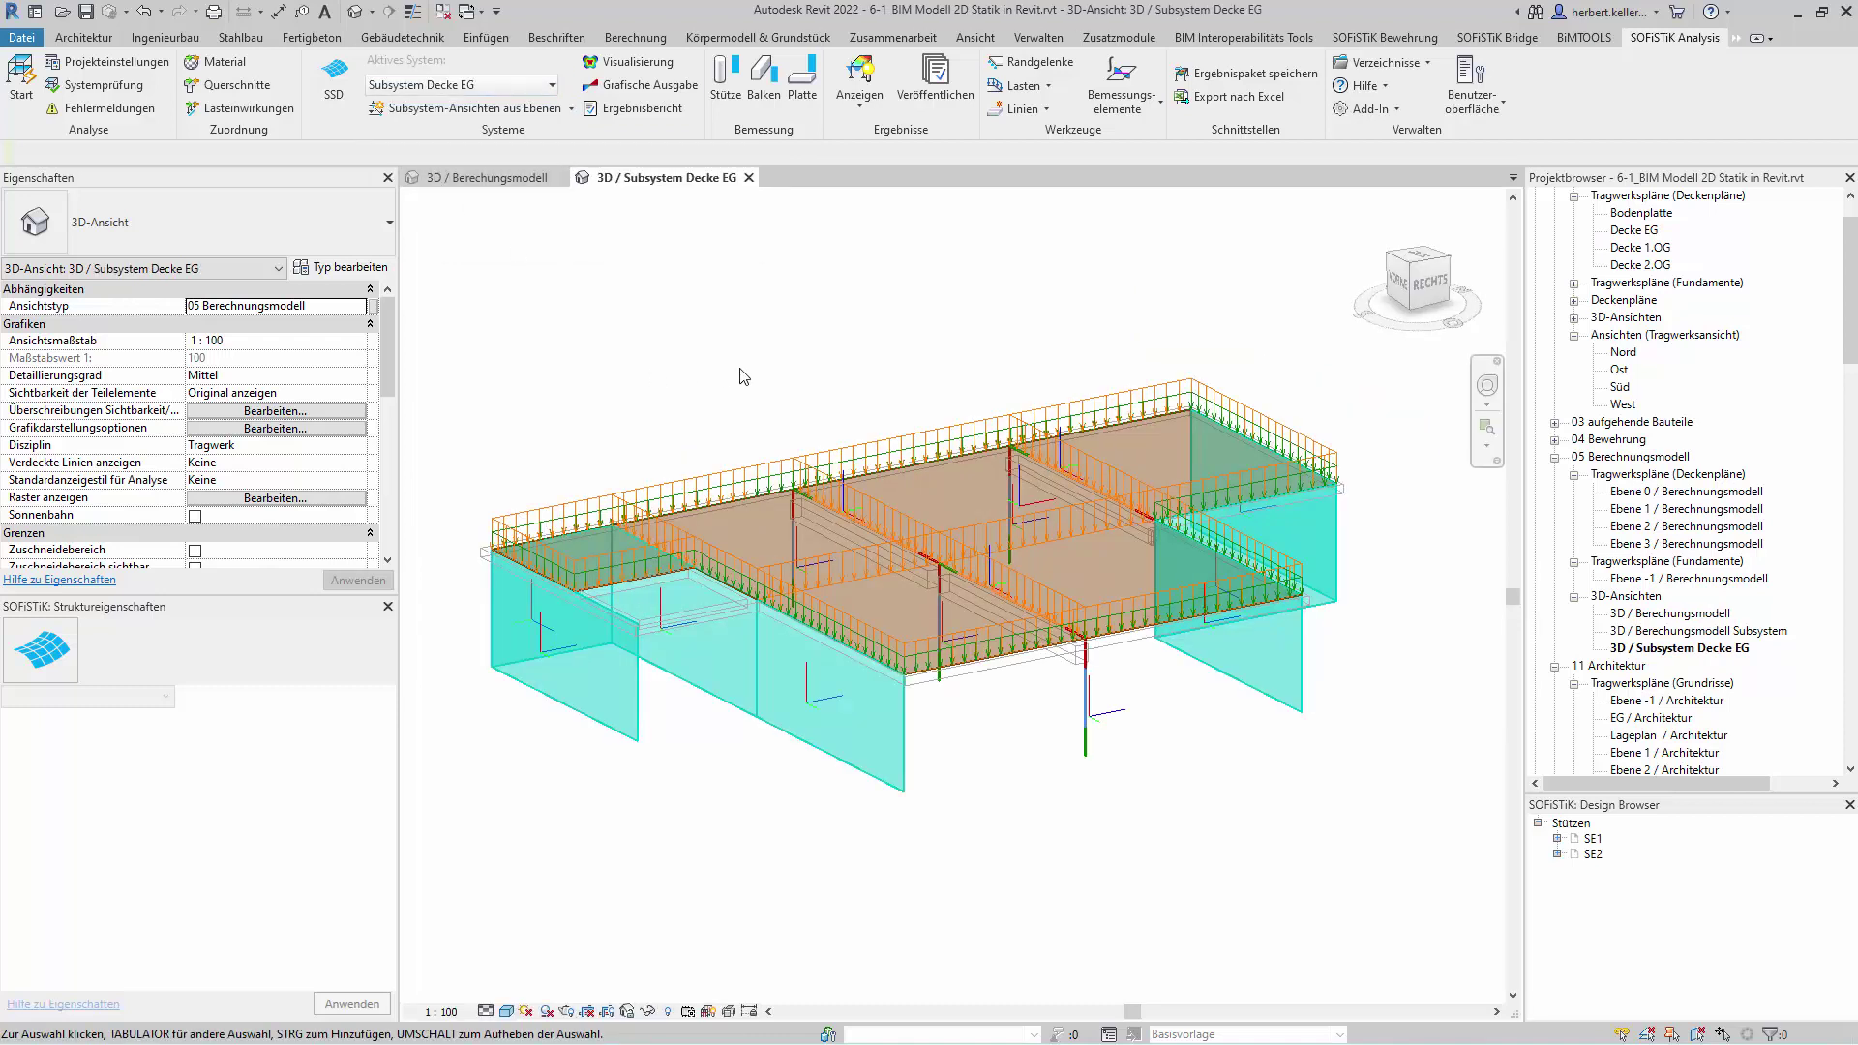